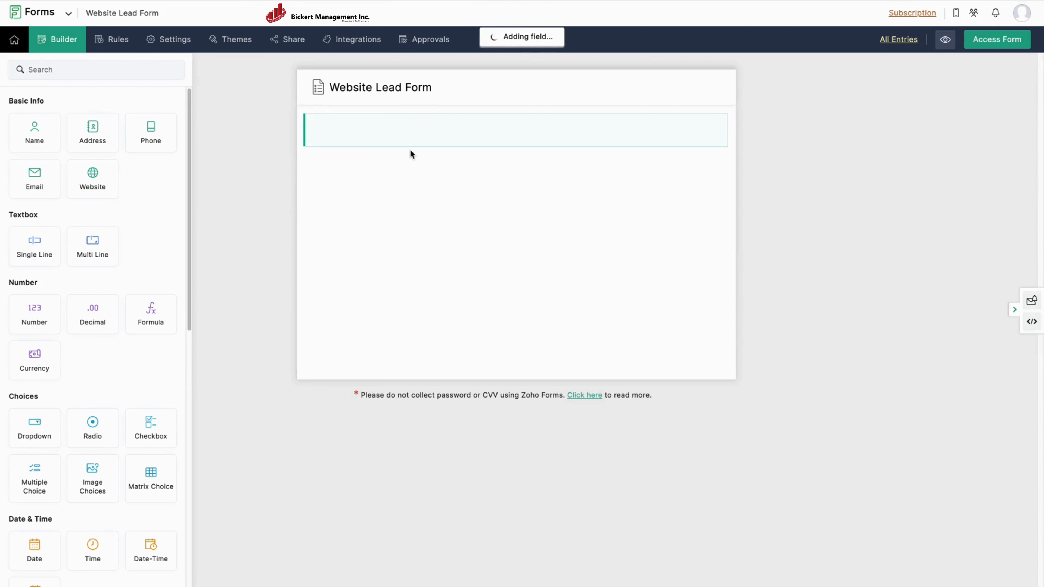
Rename the Name field to Full Name, make first and last names mandatory, and save.
left_click(456, 150)
key("Left")
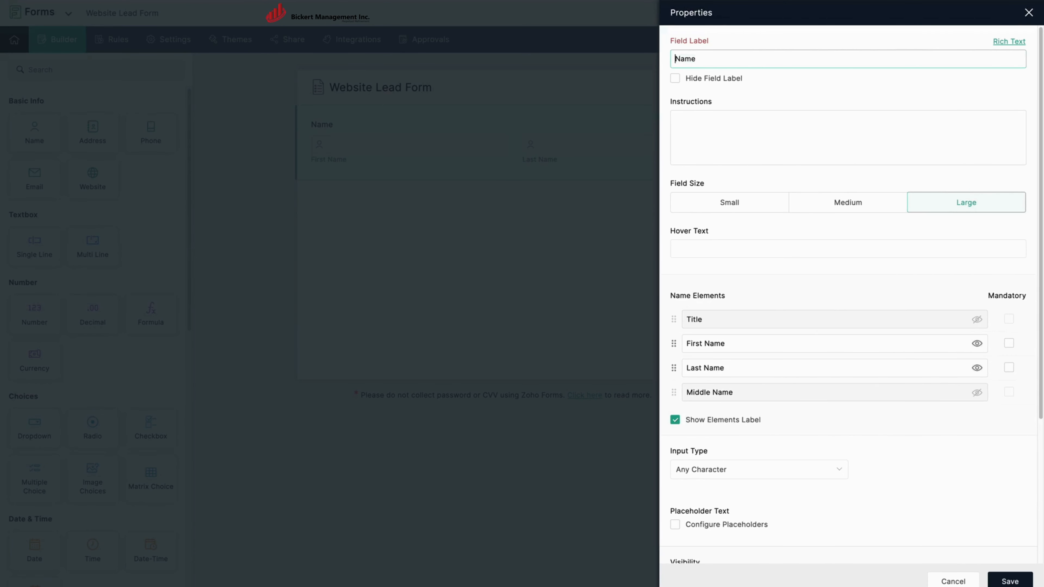
type("Full")
left_click(1009, 343)
left_click(1009, 367)
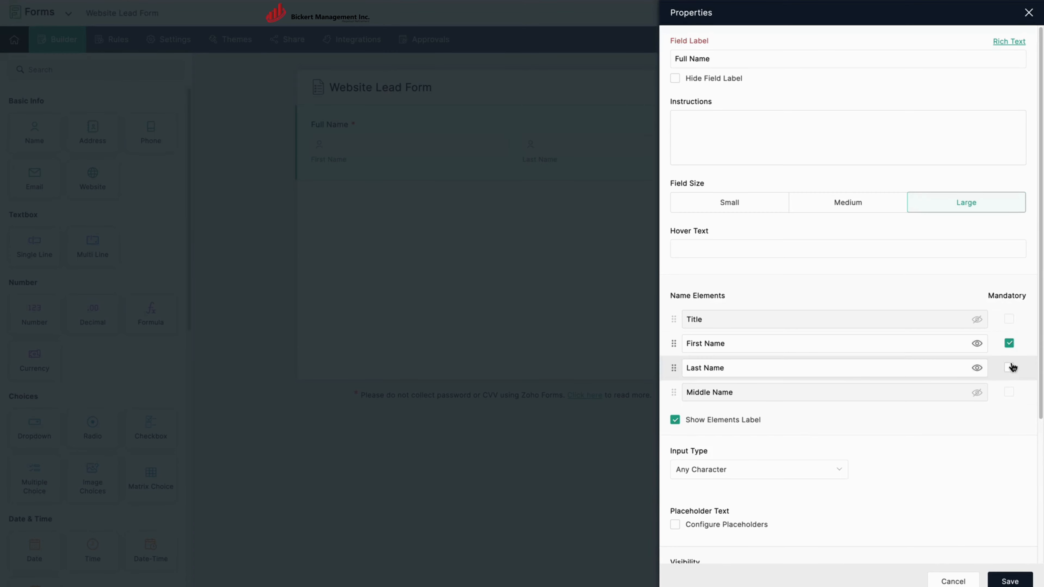
left_click(1010, 581)
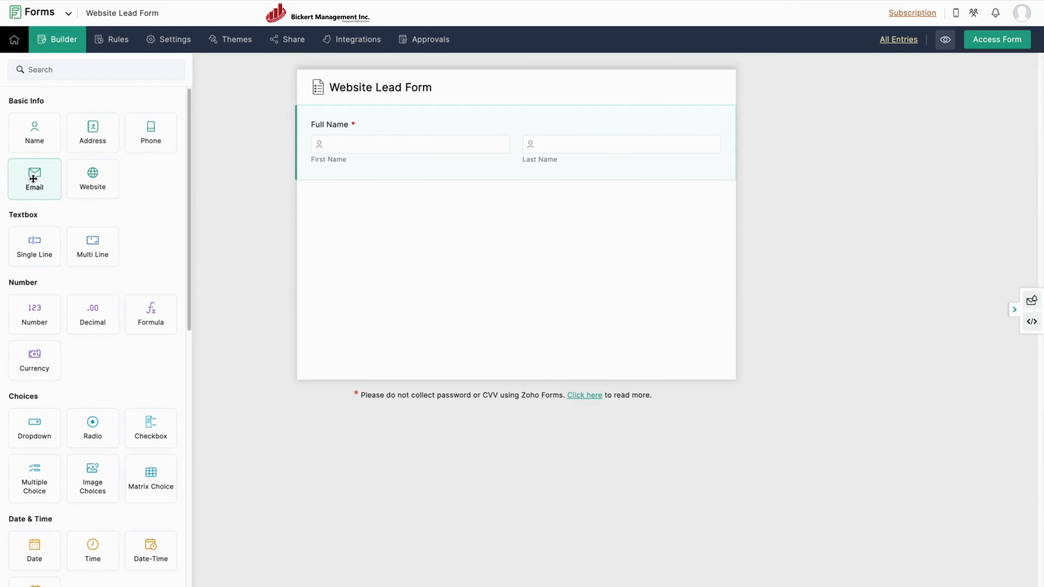
Add an Email field labelled Email Address, make it mandatory, and save.
left_click_drag(34, 177, 442, 252)
left_click(459, 236)
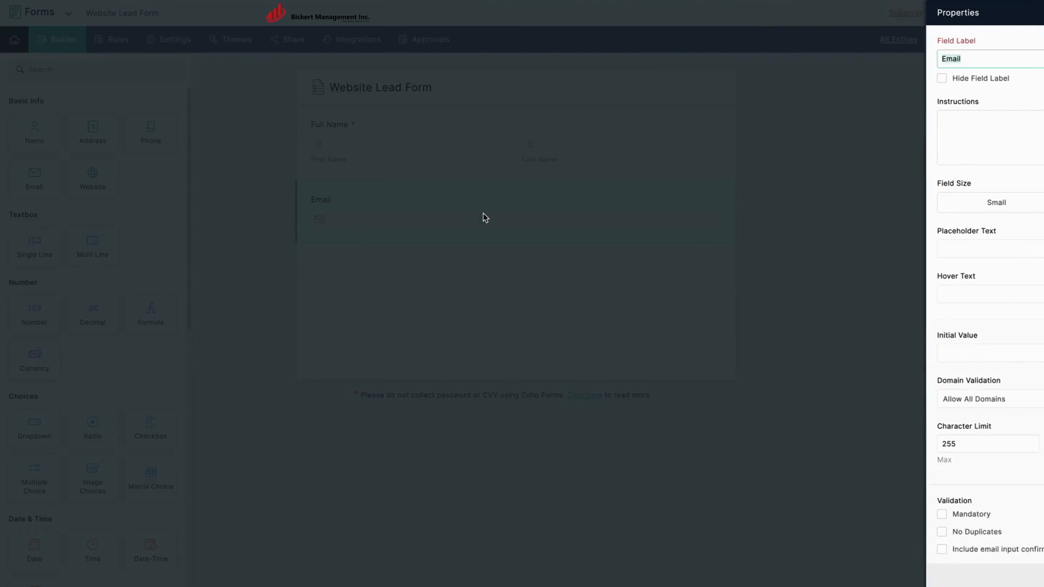
type("Addres")
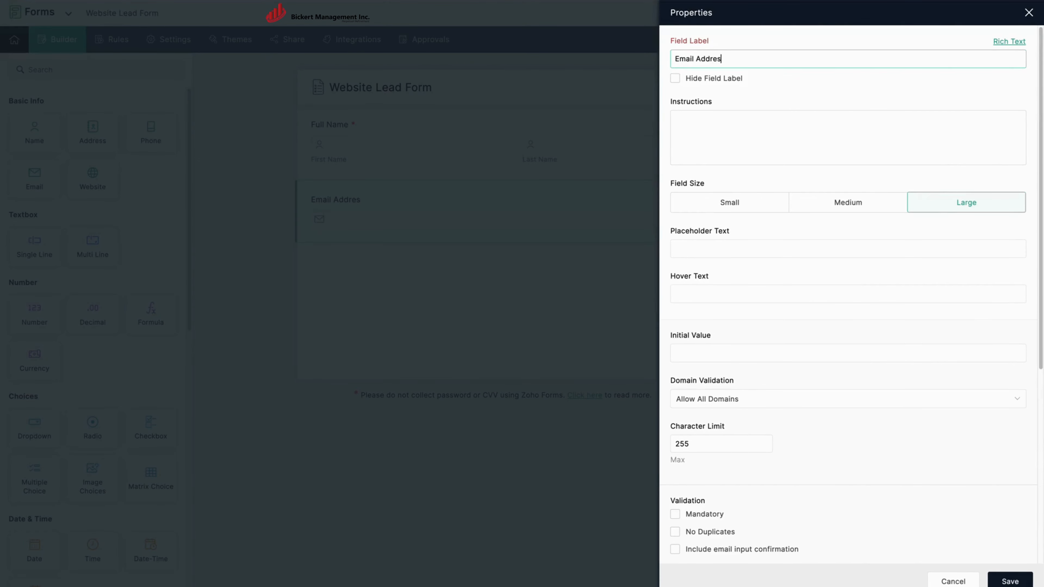
type("s")
left_click(705, 514)
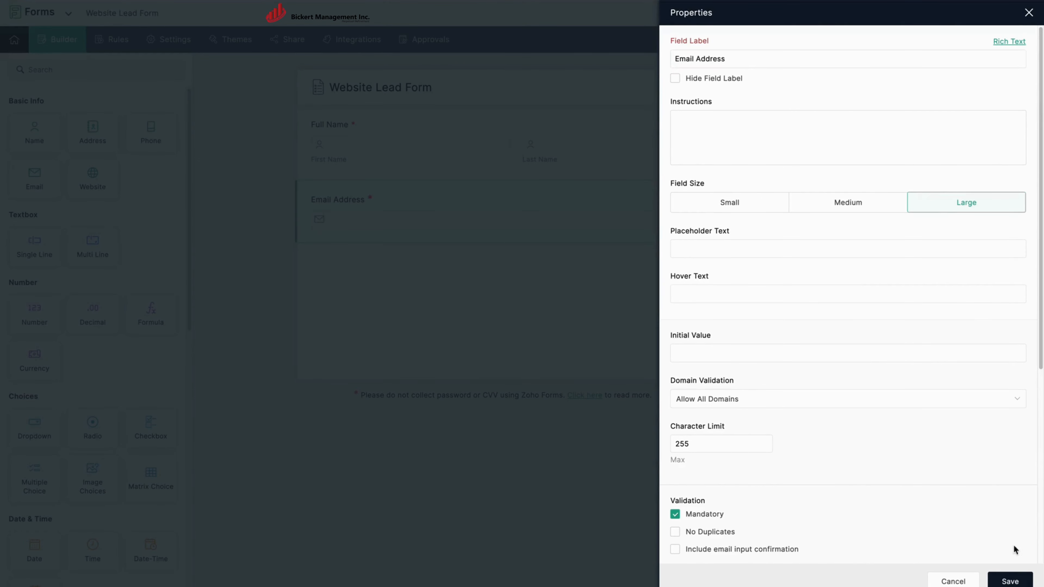
left_click(1011, 581)
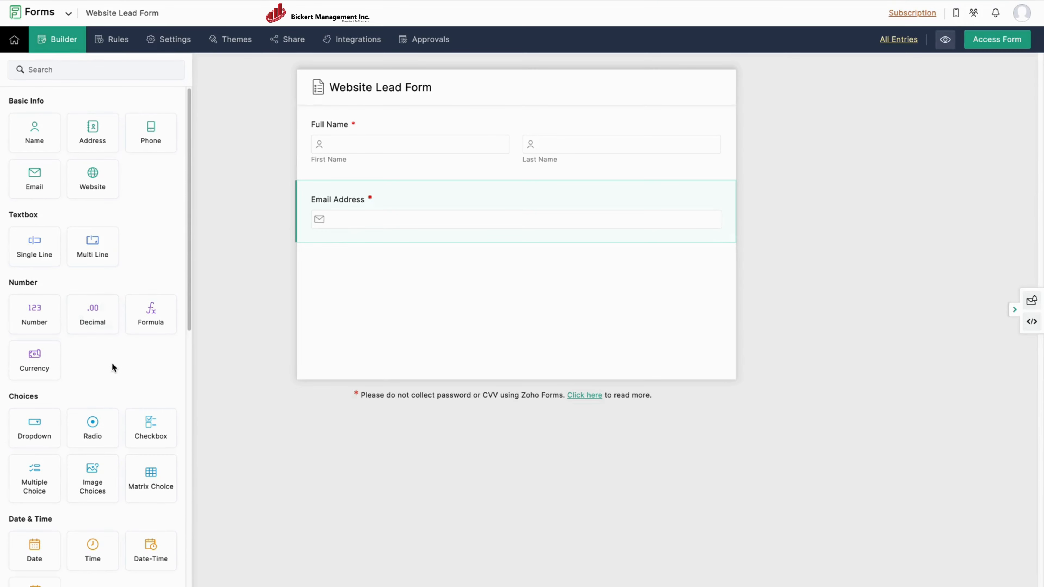
Add a Phone field labelled Phone Number below Email Address and save it.
left_click_drag(151, 139, 365, 289)
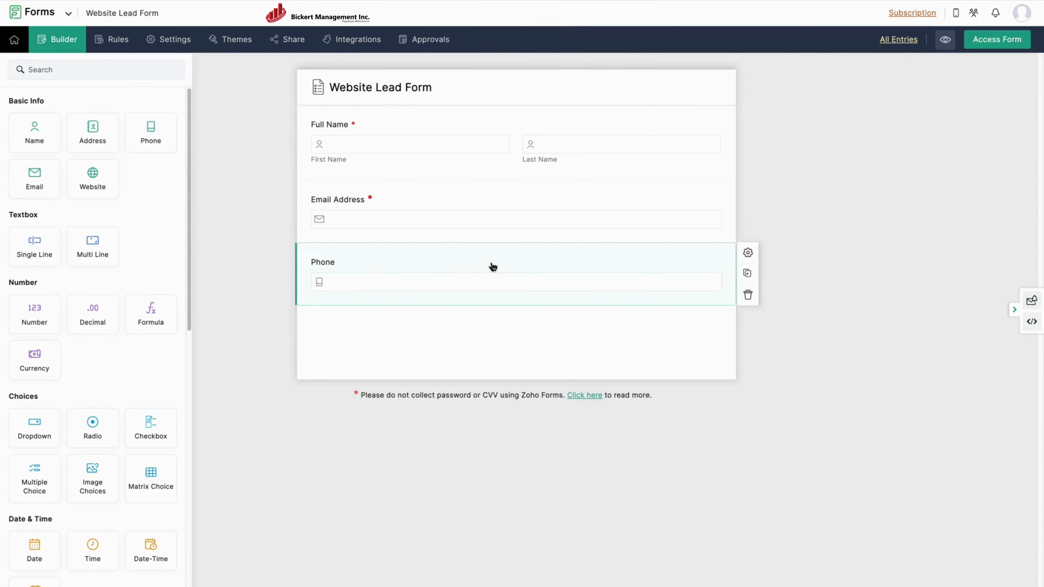
type("Num")
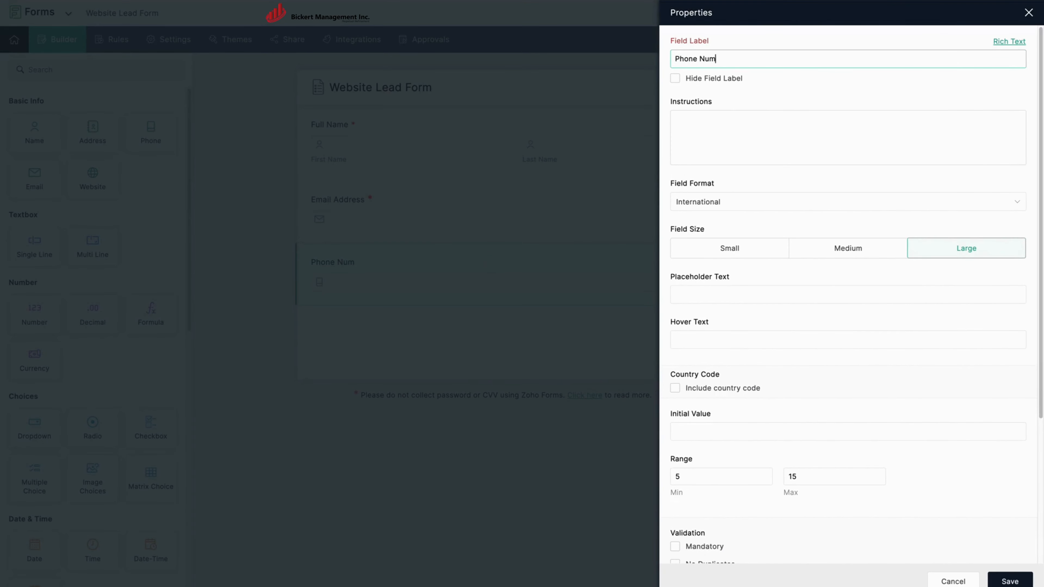
type("ber")
scroll(756, 322, "down", 5)
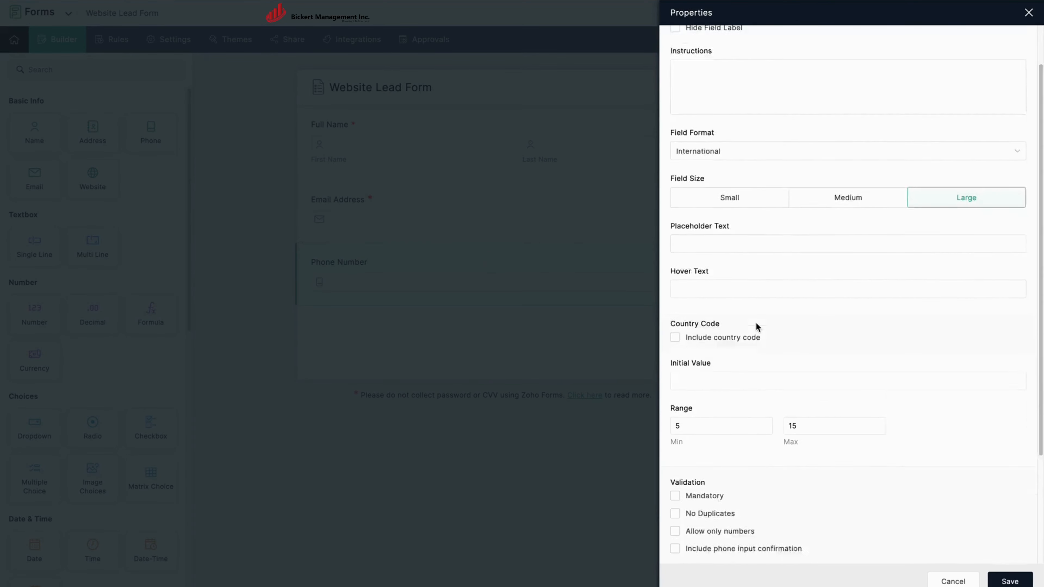
left_click(1016, 582)
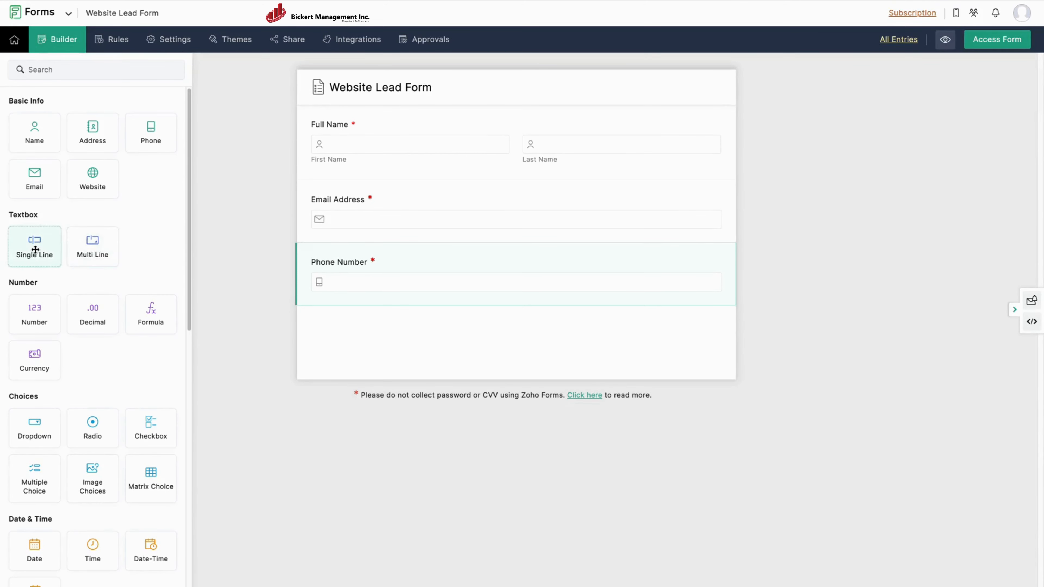
Add a mandatory single-line Company Name field below Phone Number and save it.
left_click_drag(35, 249, 361, 340)
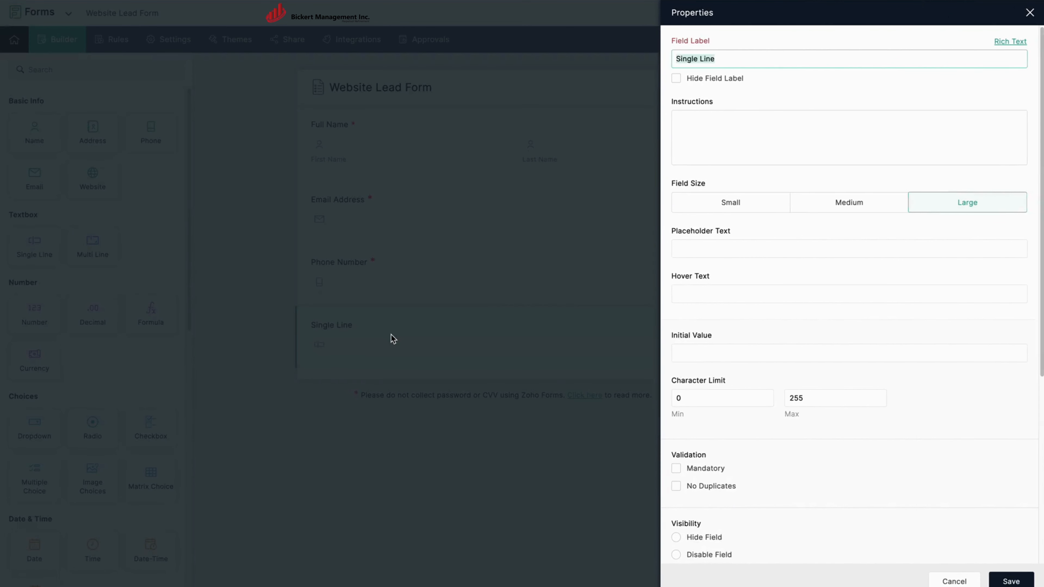
type("Company Name")
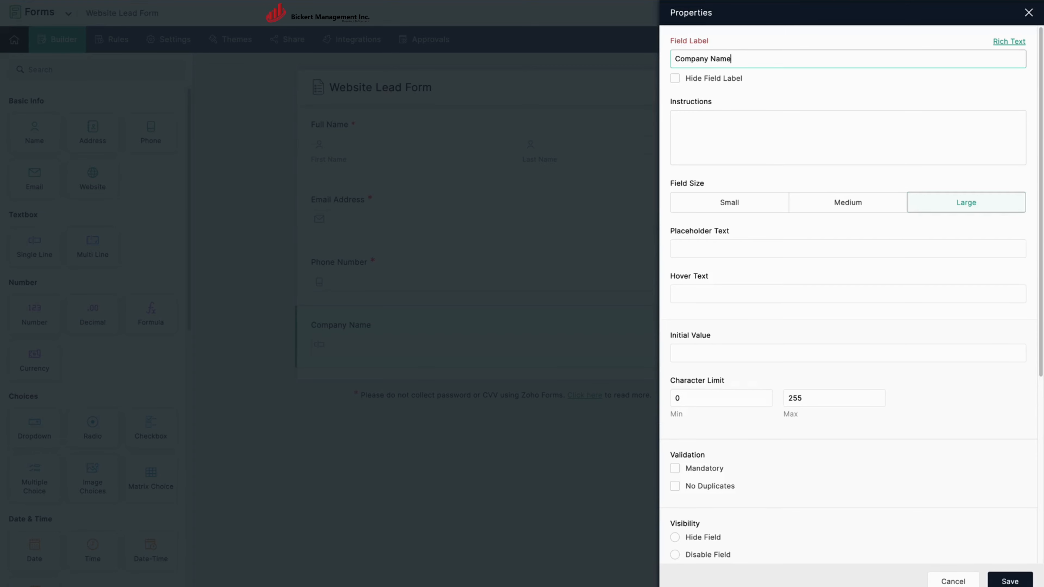
left_click(714, 475)
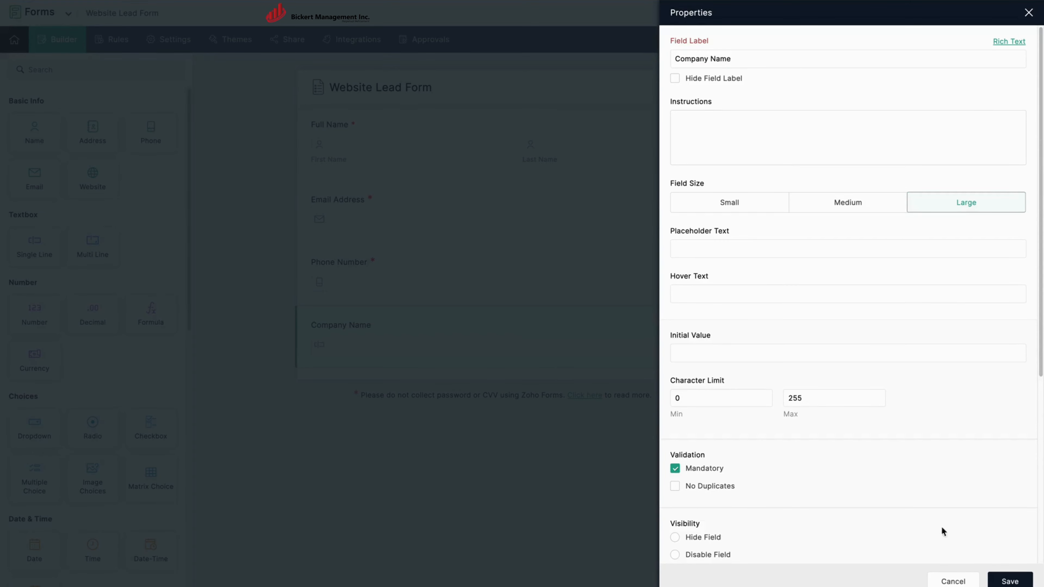
left_click(1004, 582)
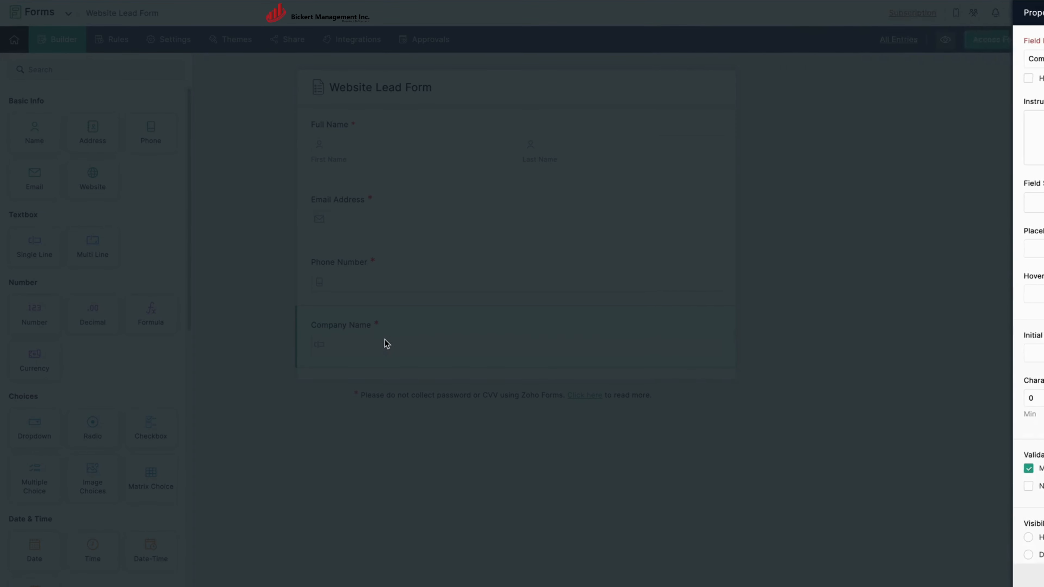
scroll(121, 366, "down", 3)
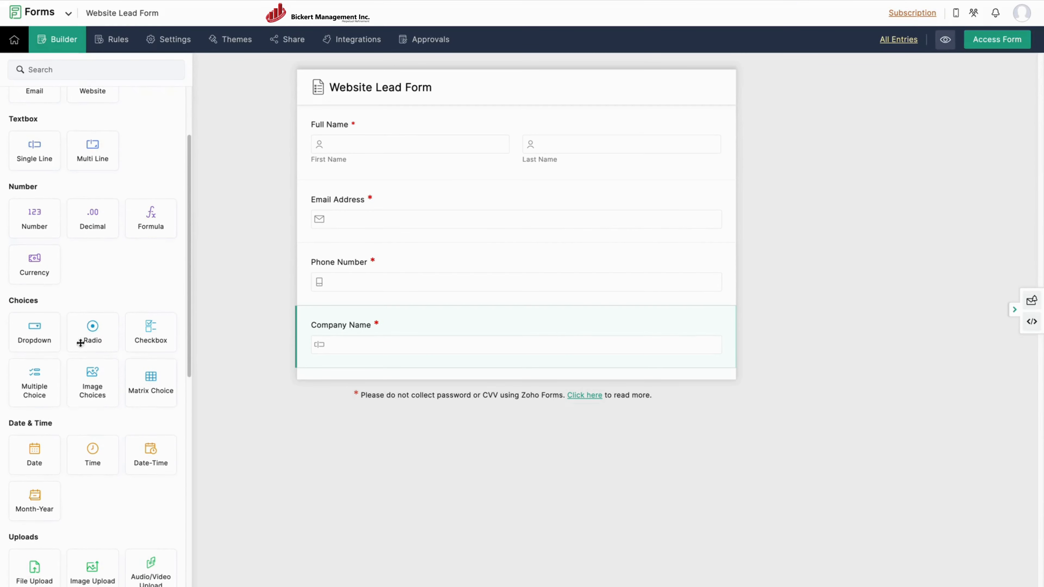
Add a dropdown field labelled Industry below Company Name.
left_click_drag(35, 331, 351, 393)
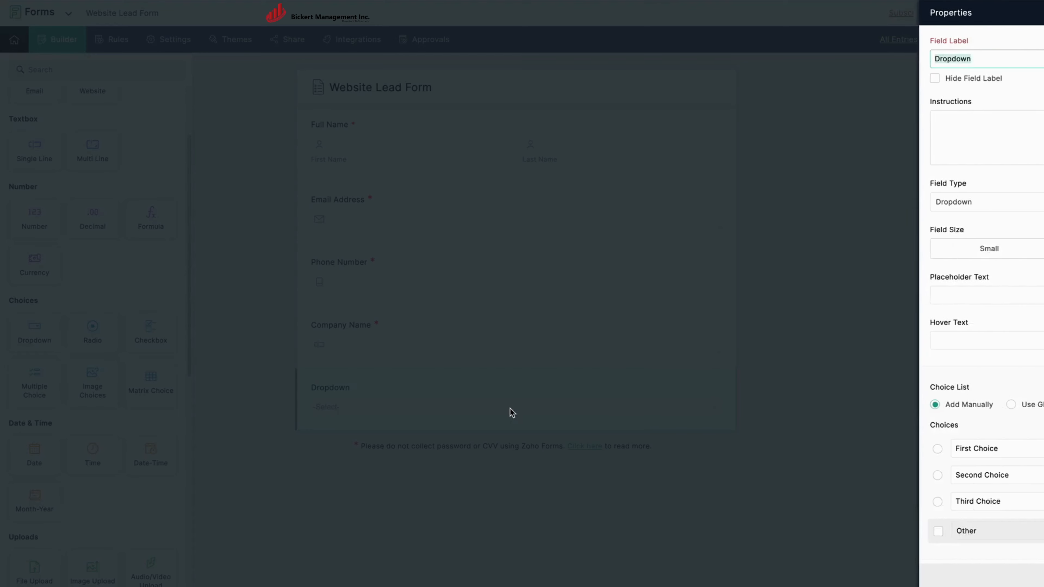
type("Industry")
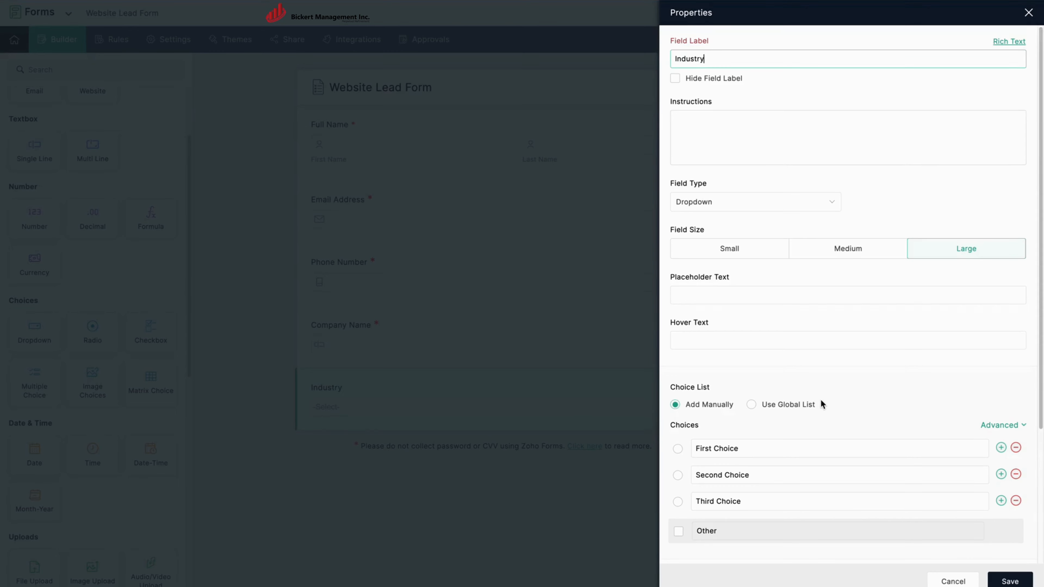
scroll(820, 401, "down", 4)
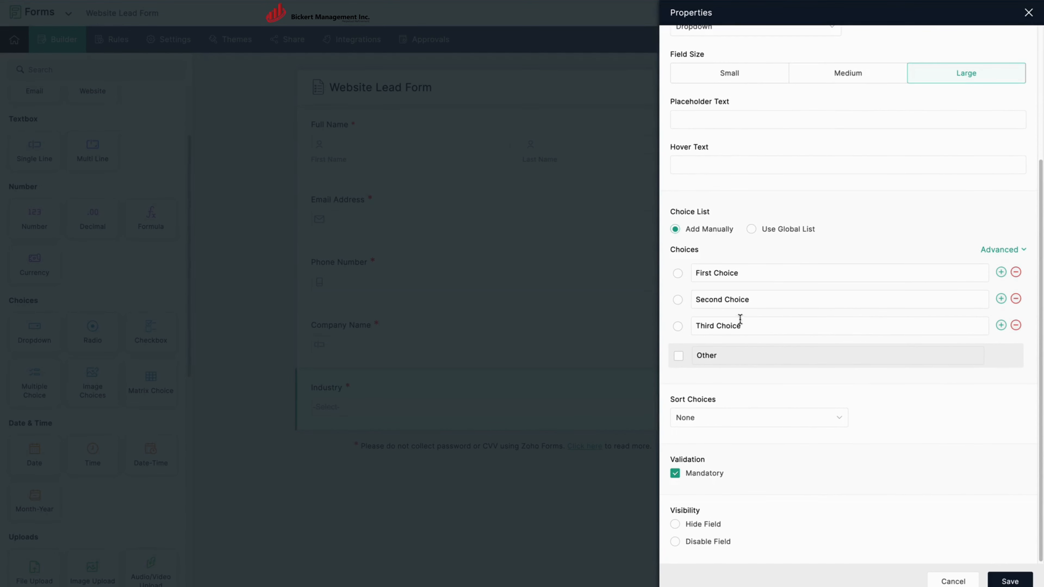
Replace the first three choices with Agriculture/Farming, Automotive and Construction.
left_click(760, 274)
triple_click(760, 274)
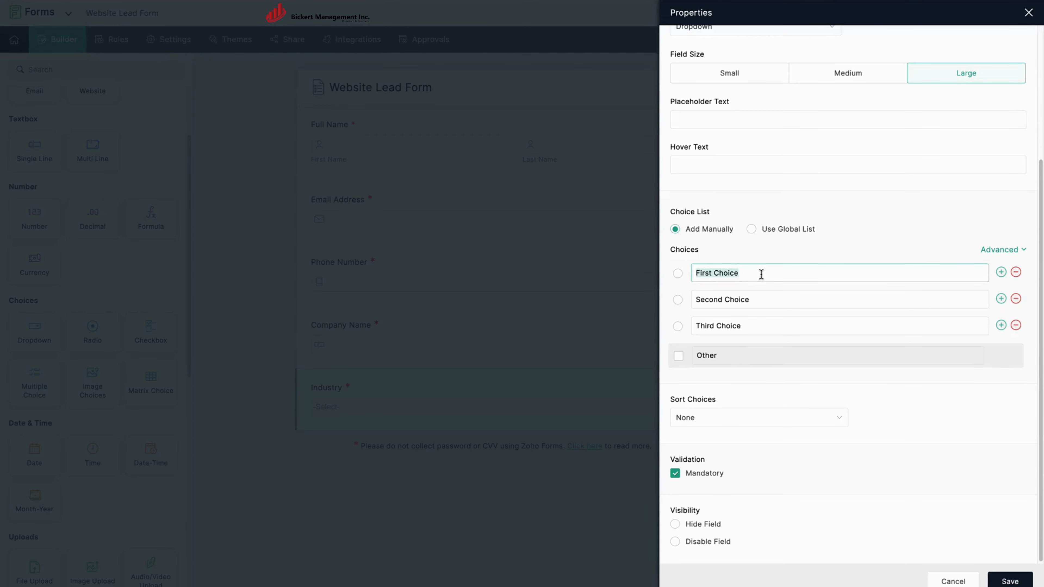
key("BackSpace")
type("Agriculture/Farming")
key("Tab")
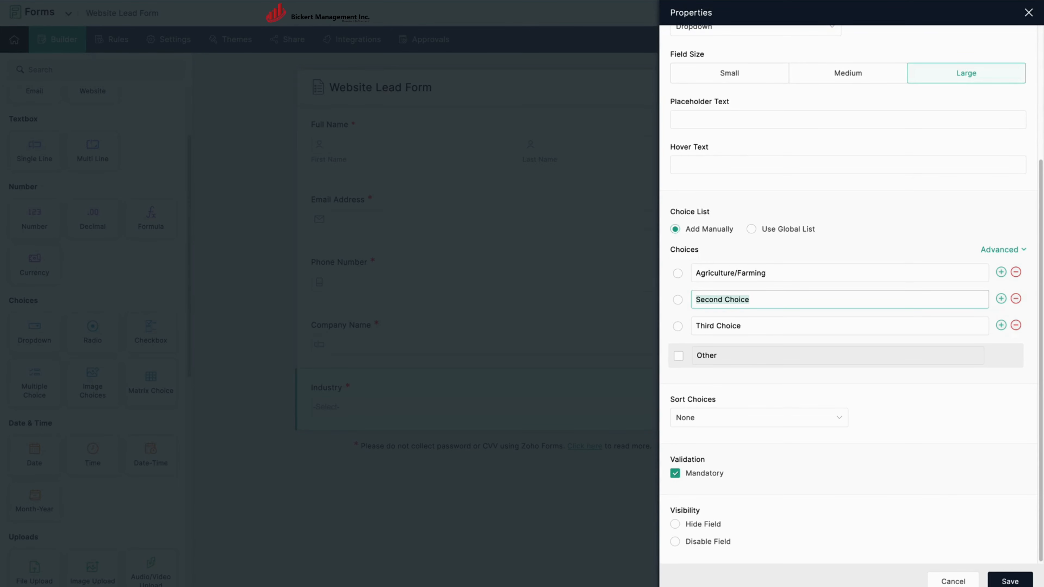
type("Automotive")
key("Tab")
type("Constructio")
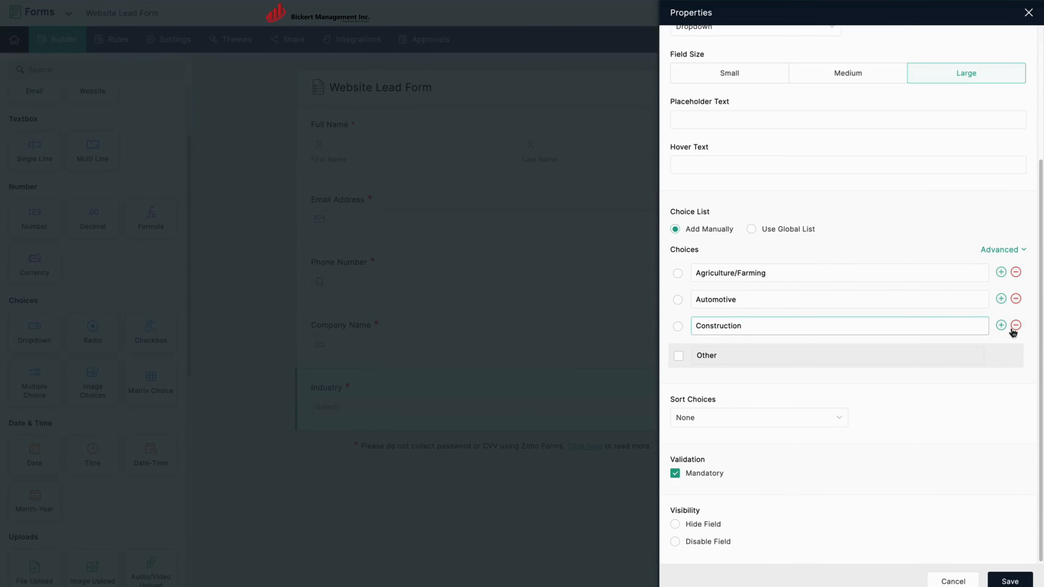
Add choices Data/Telecom OEM and ERP (Enterprise Resource Planning).
left_click(1001, 325)
type("D")
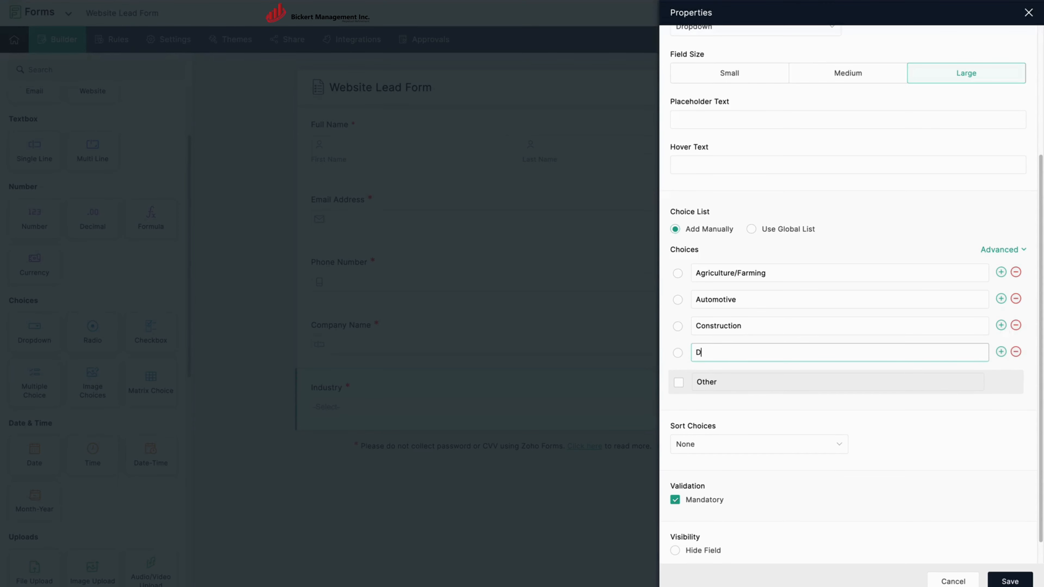
type("ata/Telecom OEM")
left_click(1001, 352)
type("ERP (")
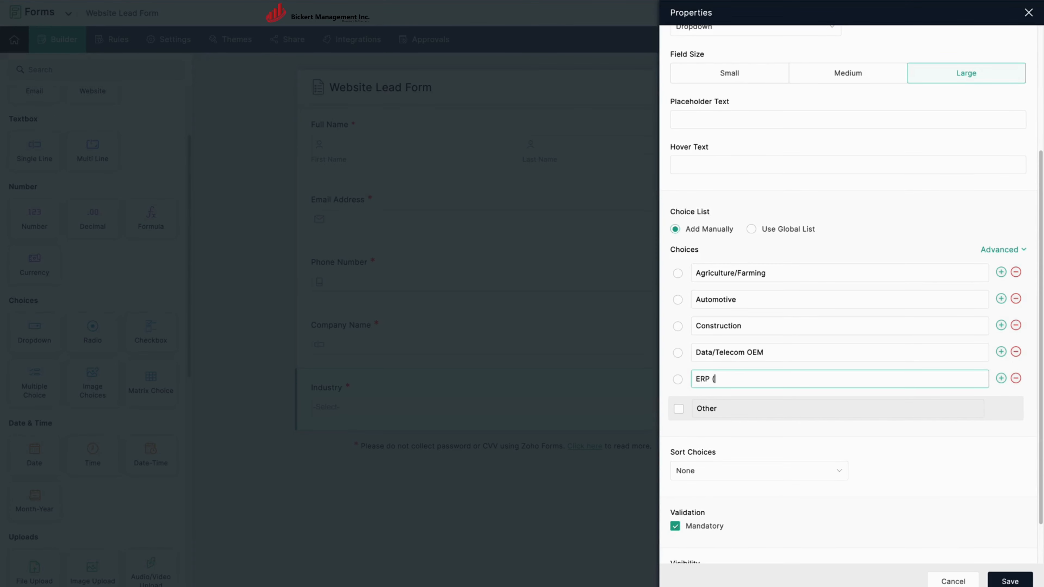
type("Enterprise Resource Planning)")
Add Government/Military, Health, Wellness, Fitness, Large Enterprise, MSP and Network Equipment Enterprise choices.
left_click(1001, 379)
type("Gover")
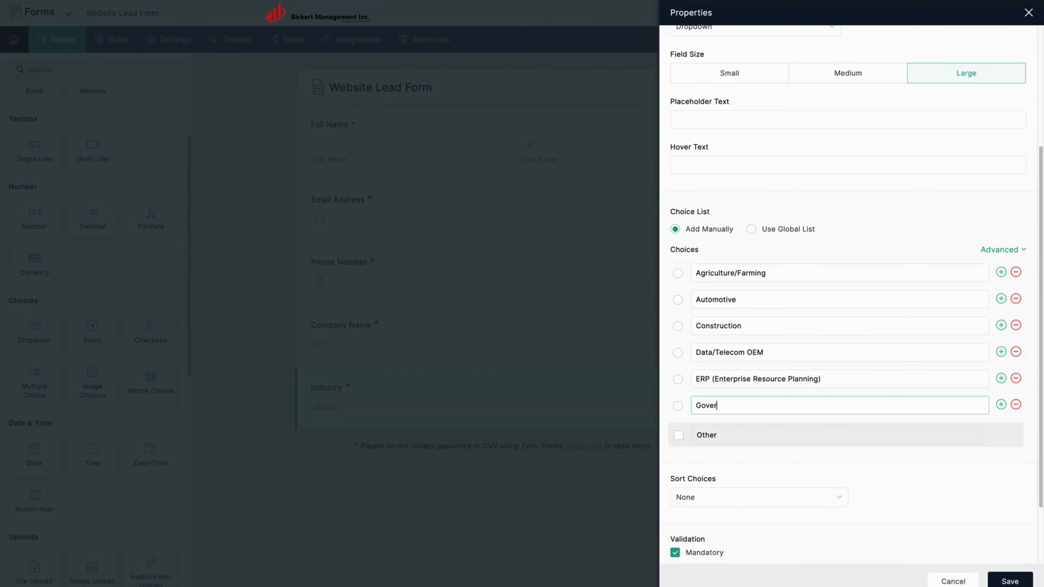
type("nment/Military")
left_click(1000, 403)
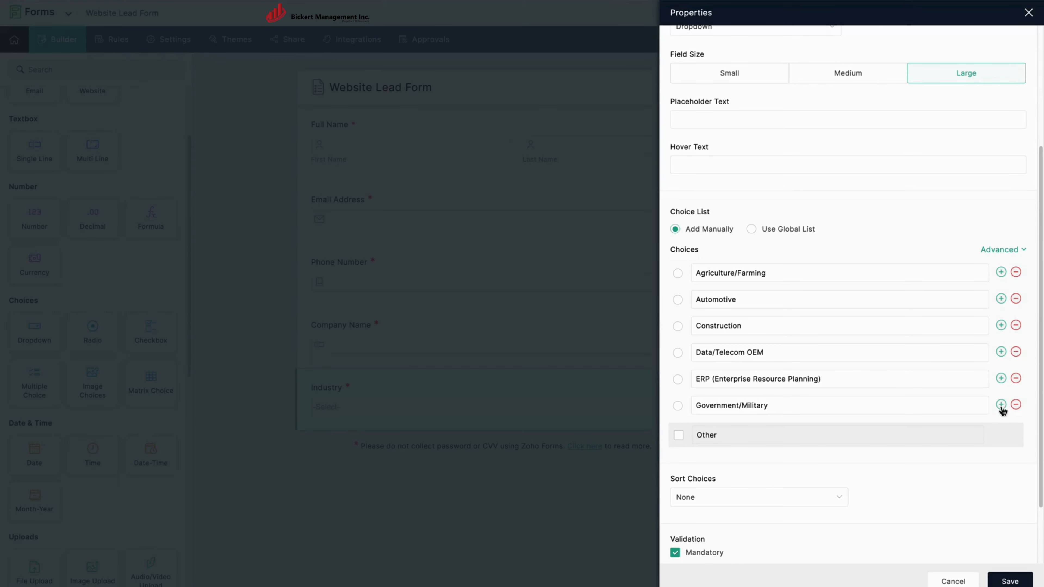
type("Health, Wel")
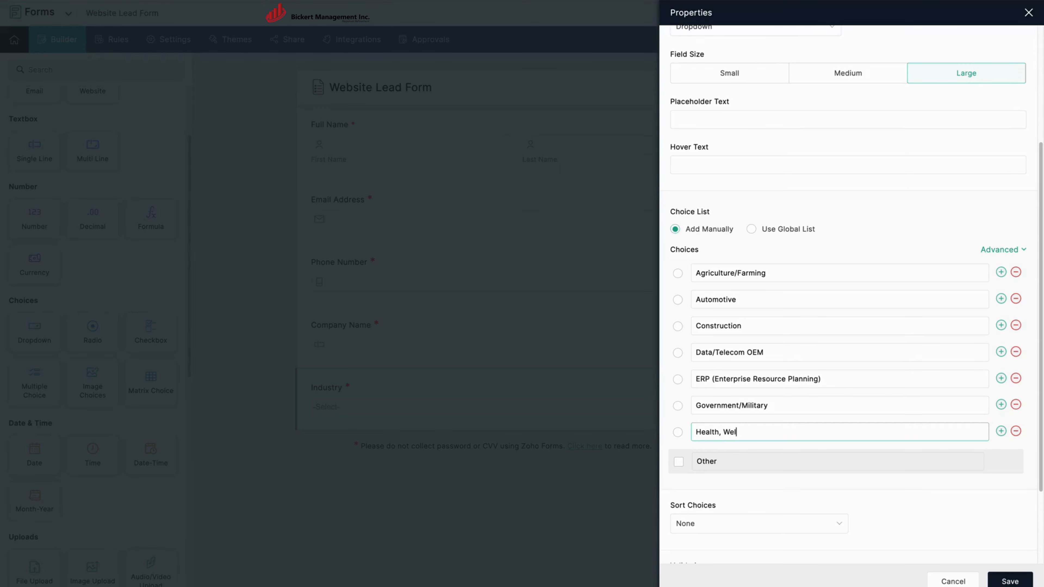
type("lness, Fitness")
left_click(1006, 434)
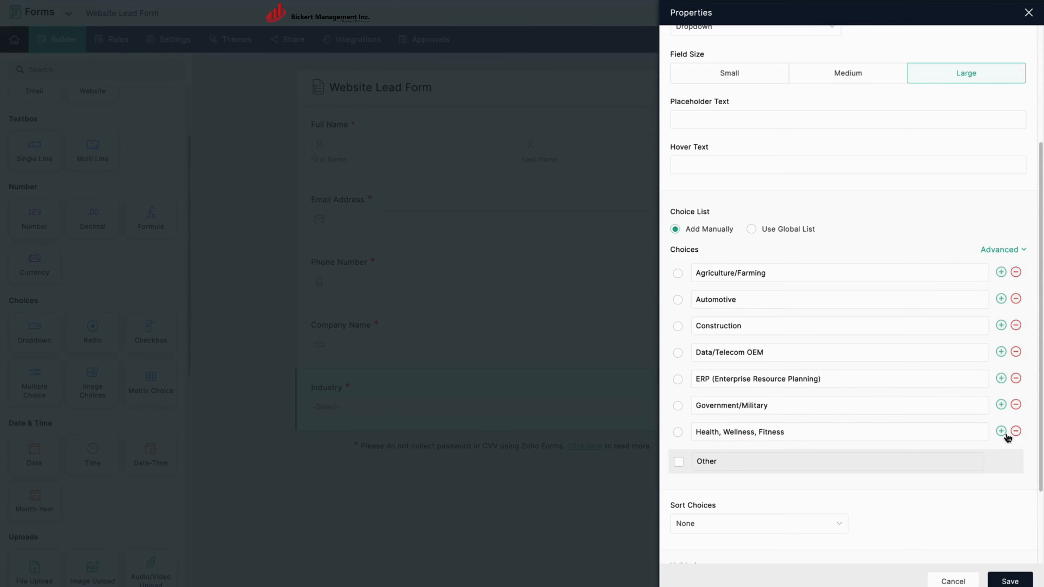
type("Large Enterprise")
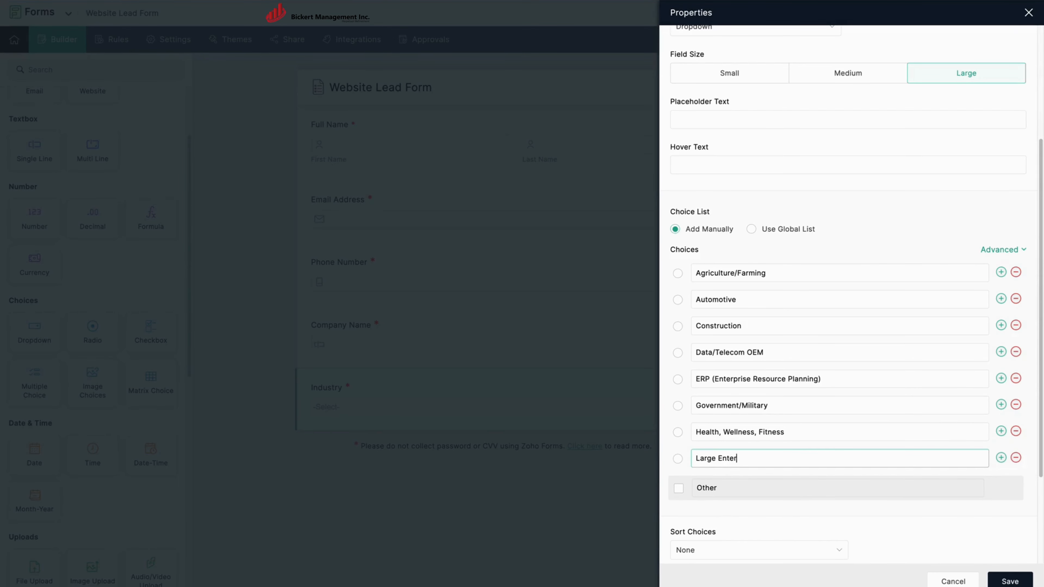
left_click(1001, 458)
type("MSP")
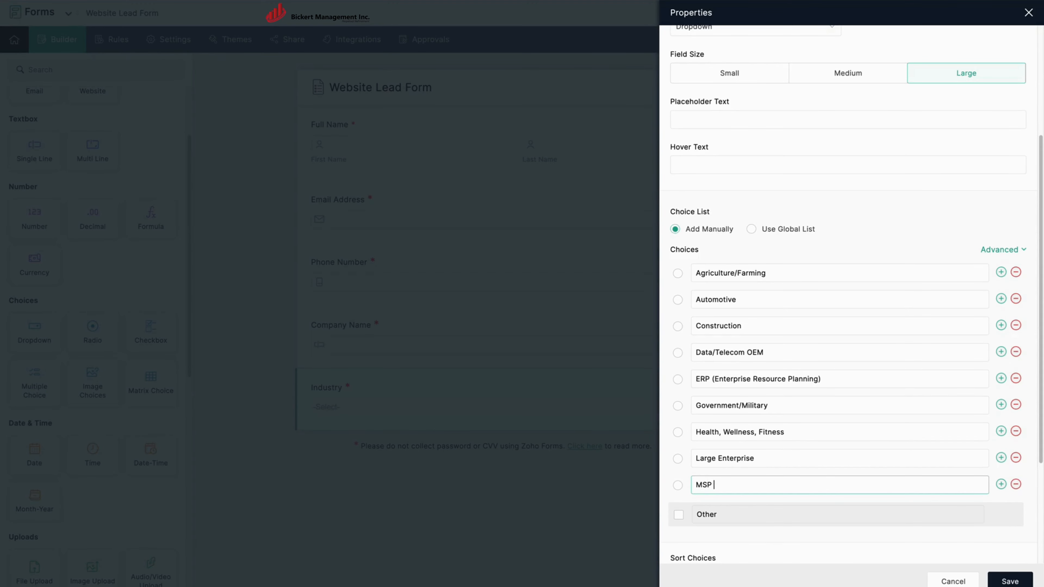
type(" (Management Re")
type("rvice Provider")
left_click(1001, 484)
type("Net")
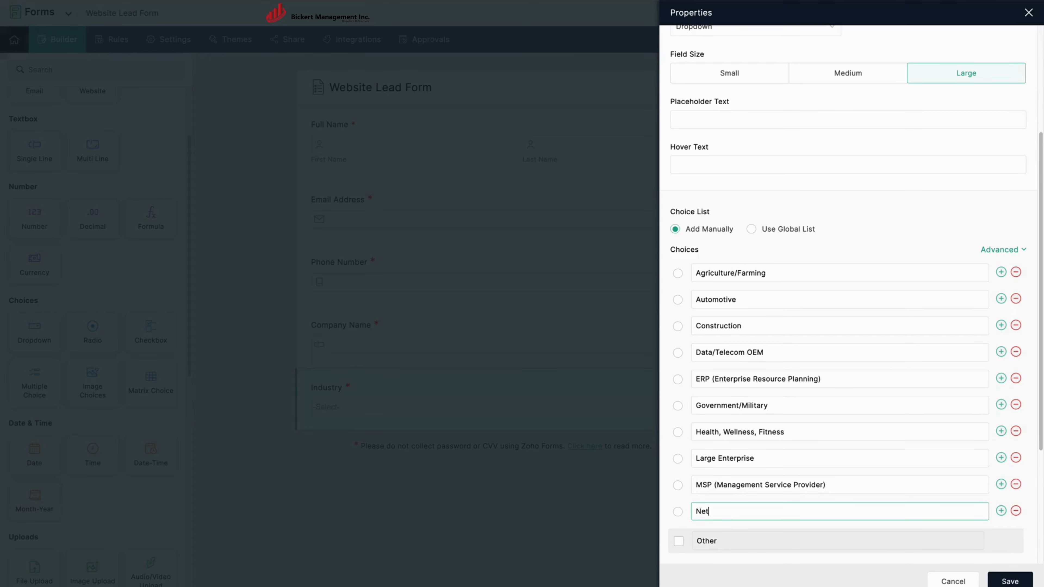
type("we")
type("rk Equipment ")
type("Enterprise")
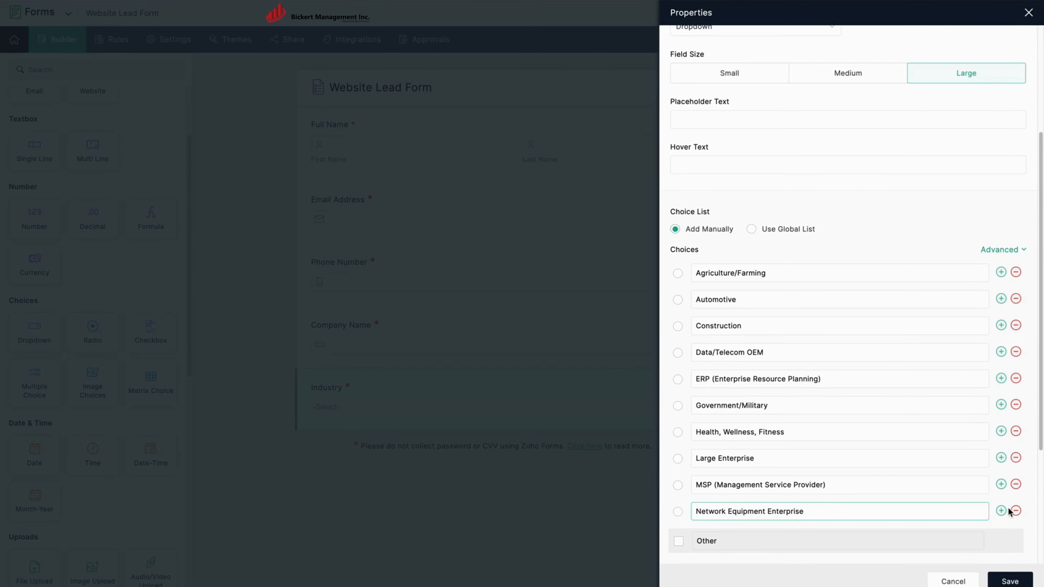
Add Optical Networking through Wellness Industry choices, enable Other, and save the Industry field.
left_click(1001, 511)
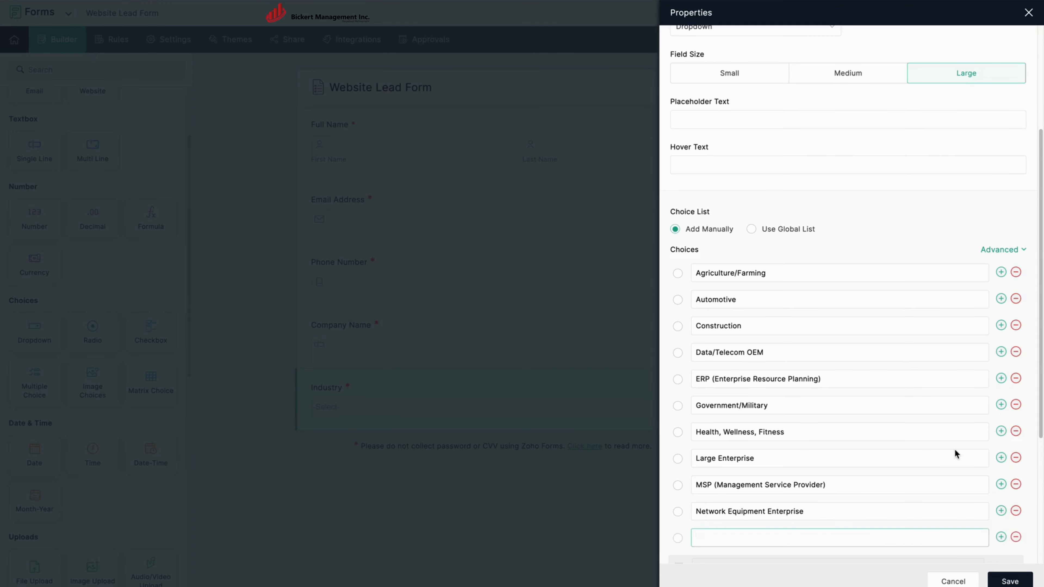
scroll(954, 449, "down", 5)
type("Optical Networking")
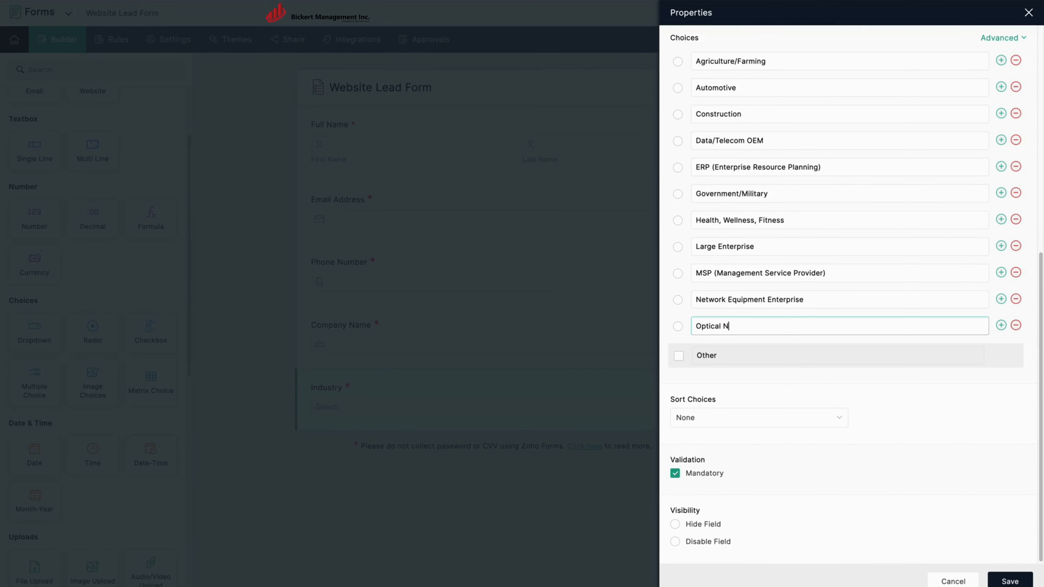
left_click(1001, 325)
type("Property Management")
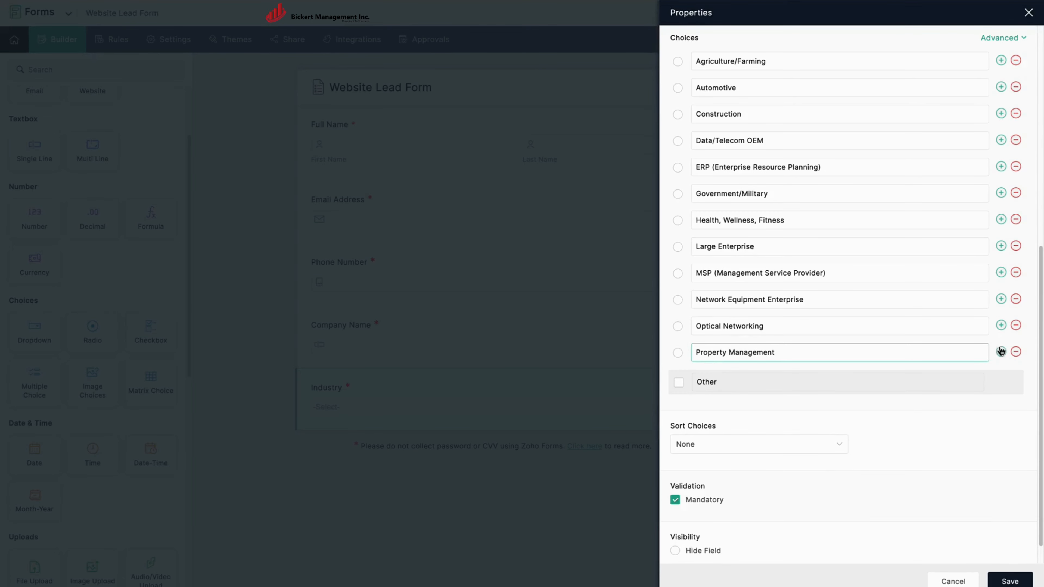
left_click(1001, 352)
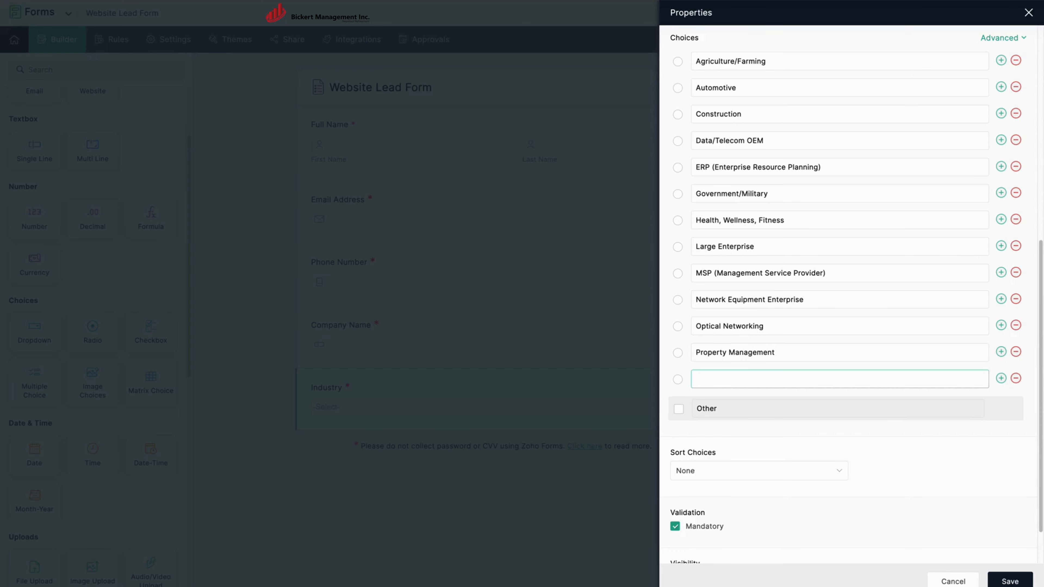
type("Restaurant")
left_click(1001, 379)
type("Servic")
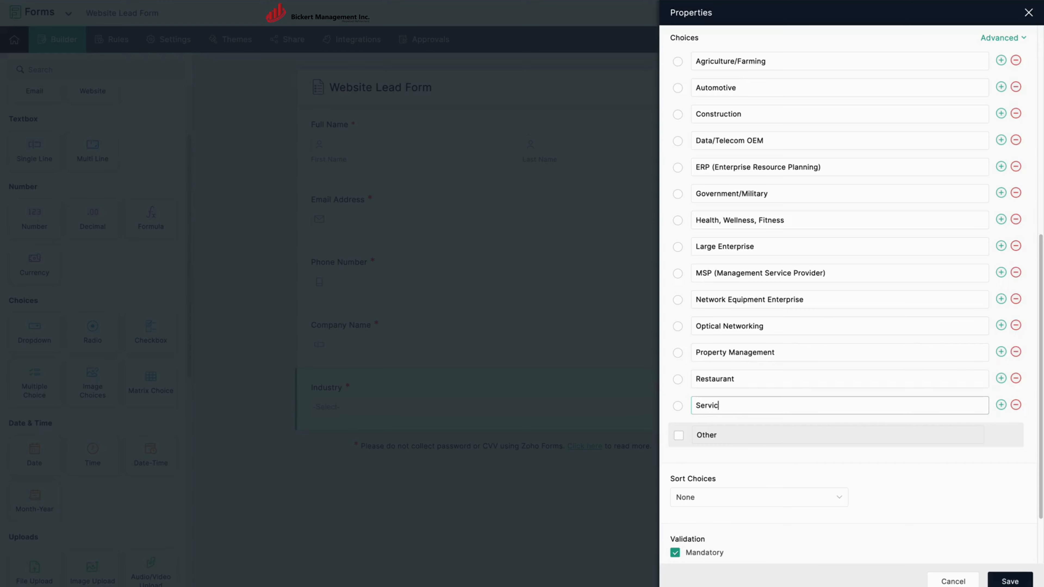
type("e Provider")
left_click(1001, 404)
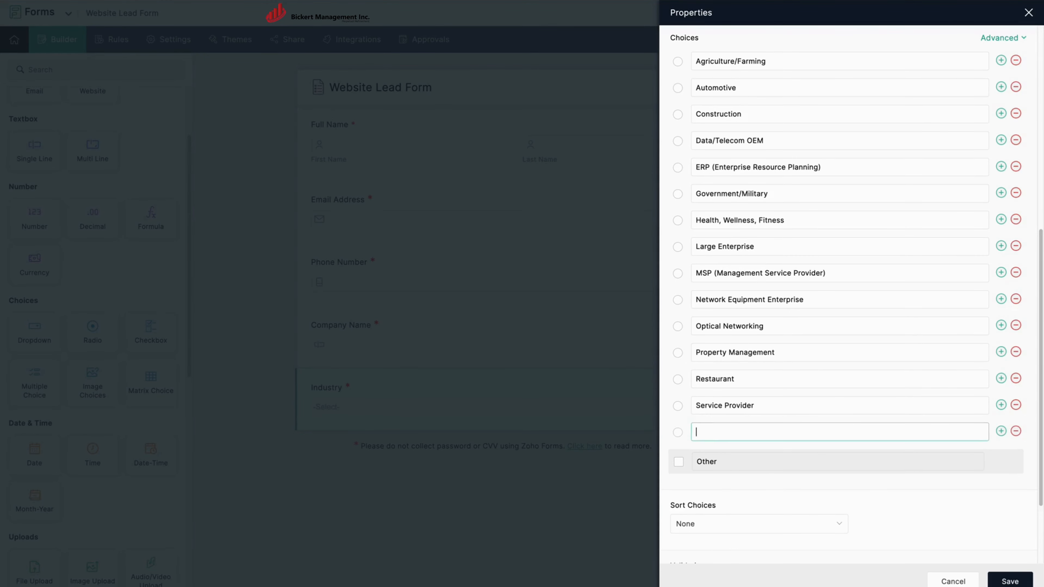
type("Wellness Industry")
left_click(678, 461)
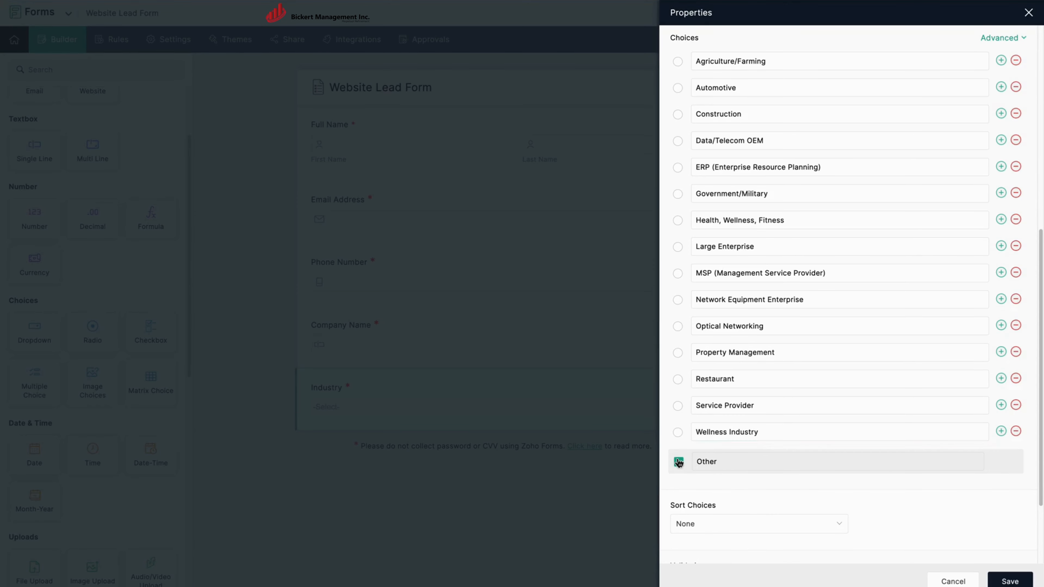
left_click(1002, 578)
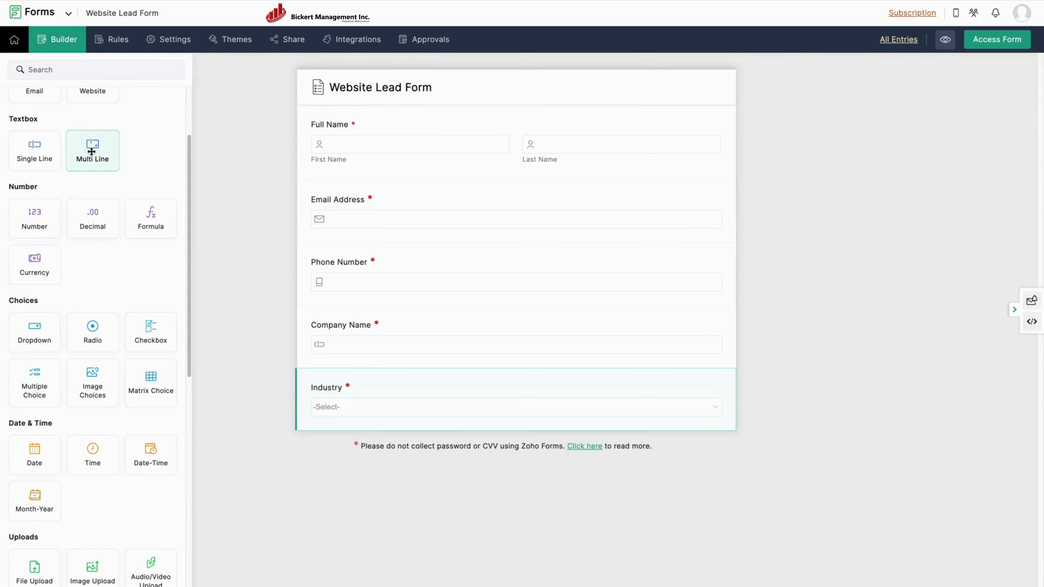
Add a mandatory multi-line Message or Inquiry field below Industry, save it, then go to Settings.
left_click_drag(89, 149, 351, 467)
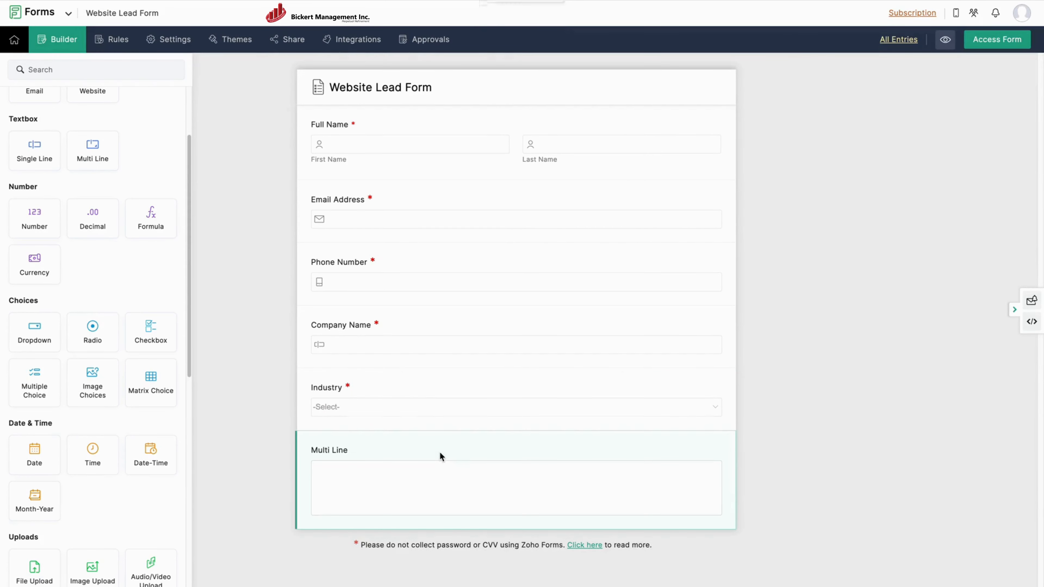
left_click(454, 468)
type("Message or ")
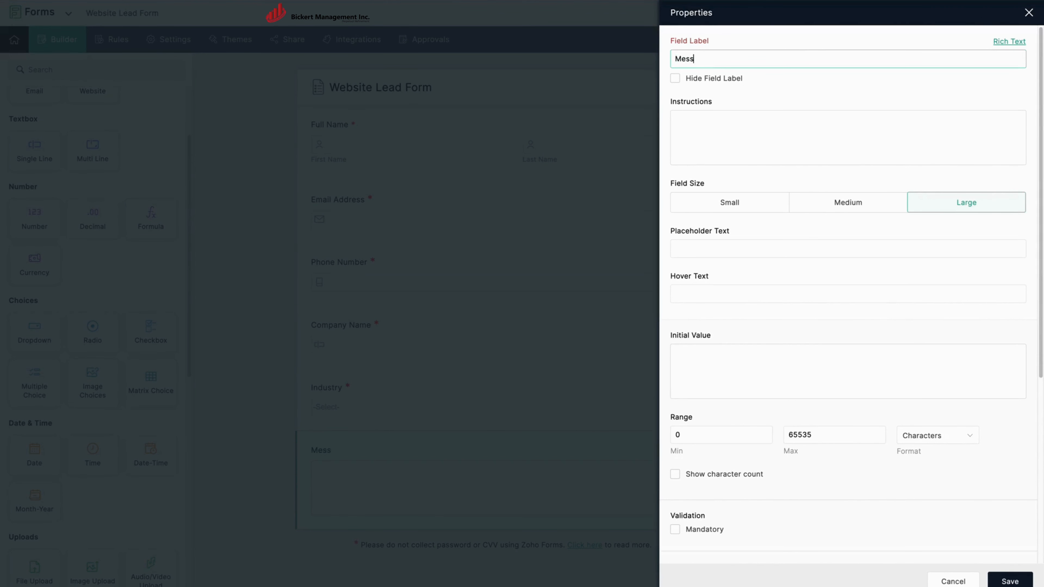
type("Inqi")
left_click(675, 529)
left_click(1006, 581)
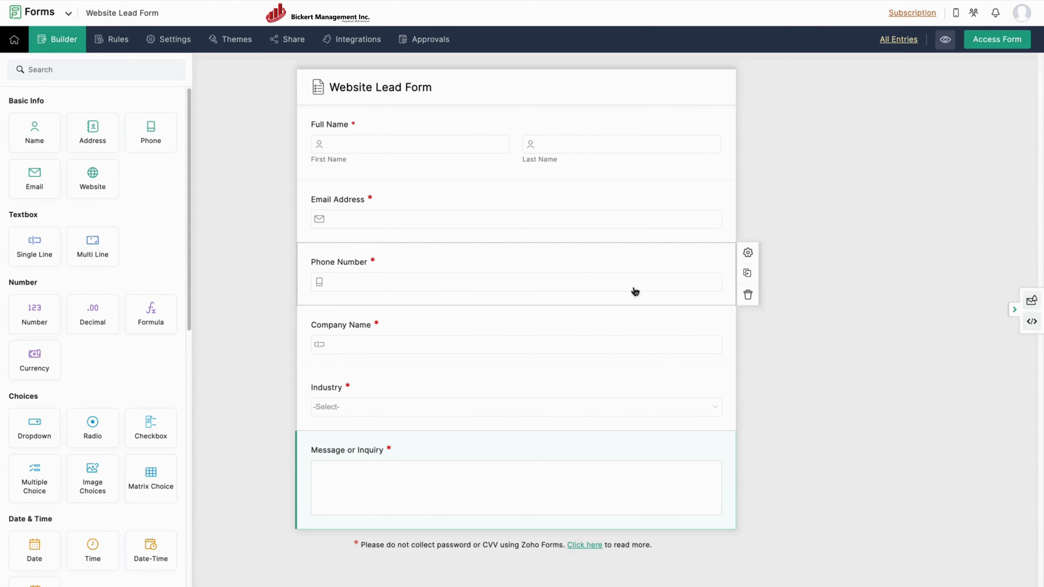
left_click(177, 41)
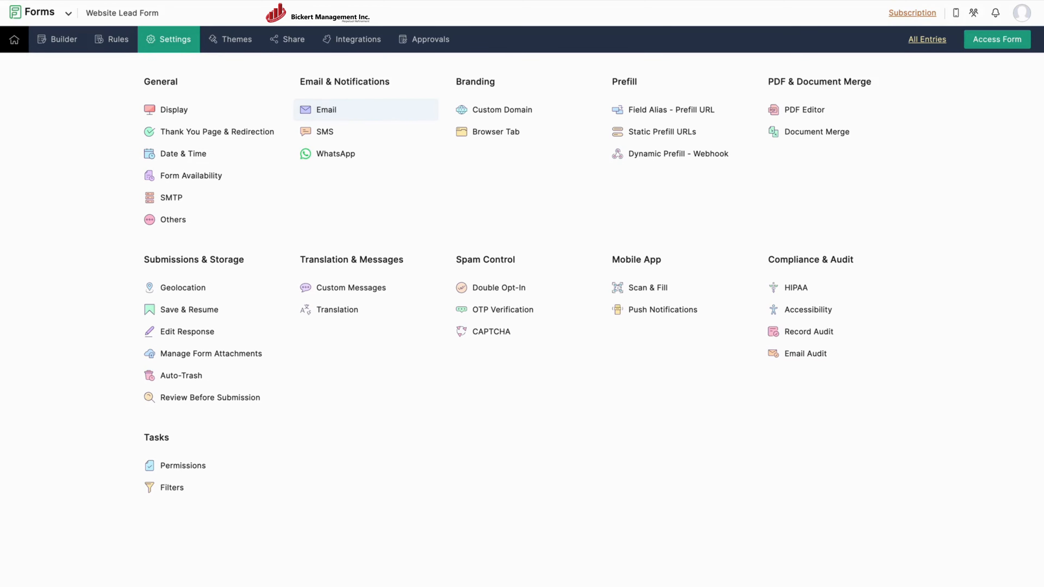
Start a new-record email notification sent from the company-domain sender address.
left_click(335, 110)
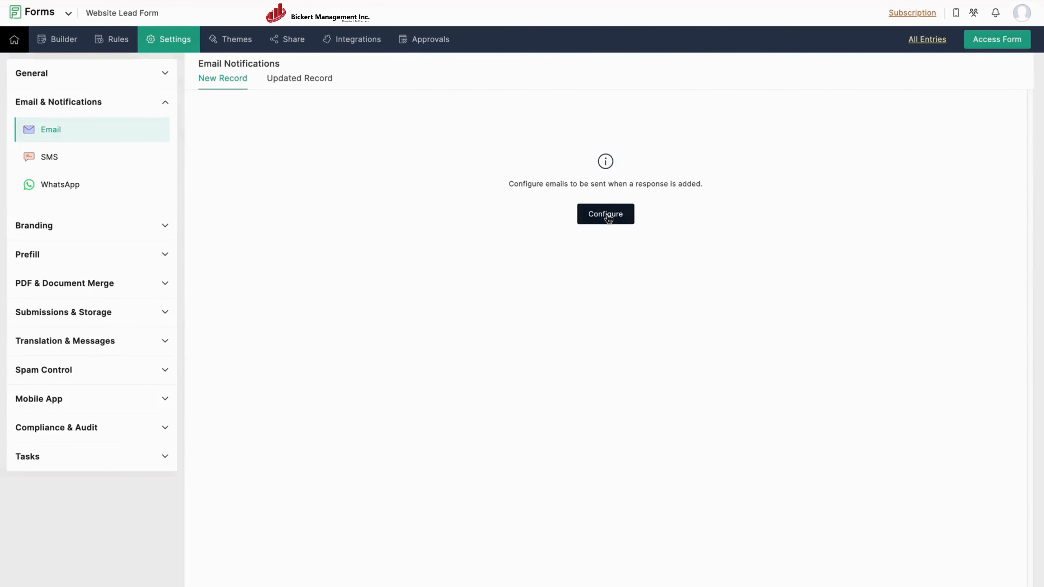
left_click(607, 215)
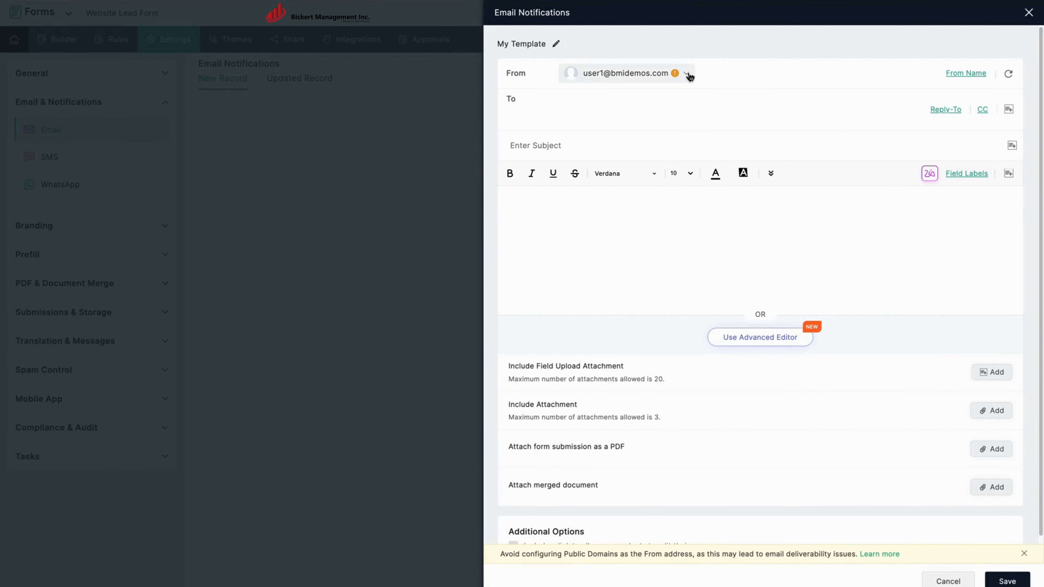
left_click(687, 74)
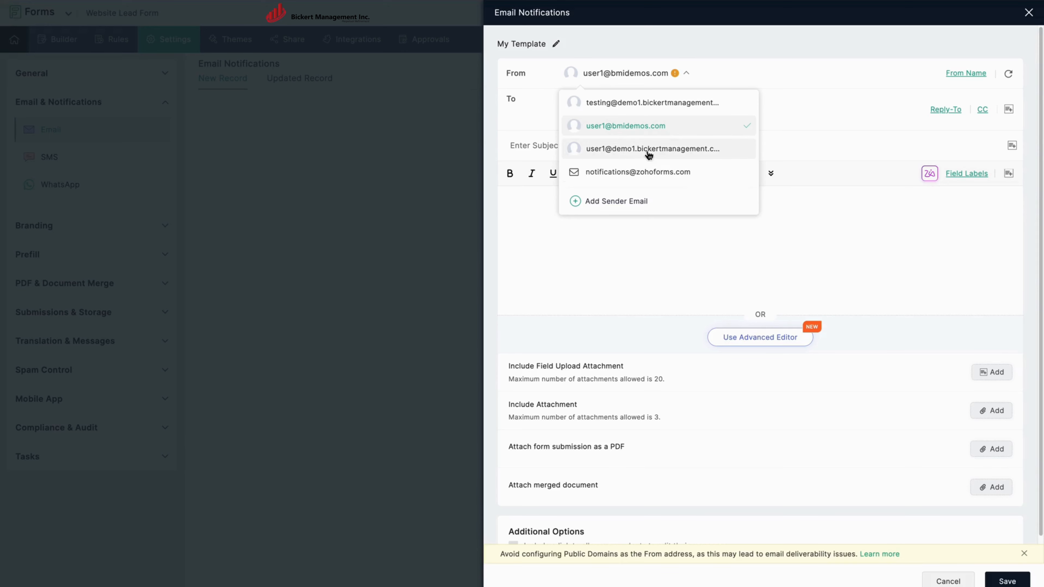
left_click(640, 150)
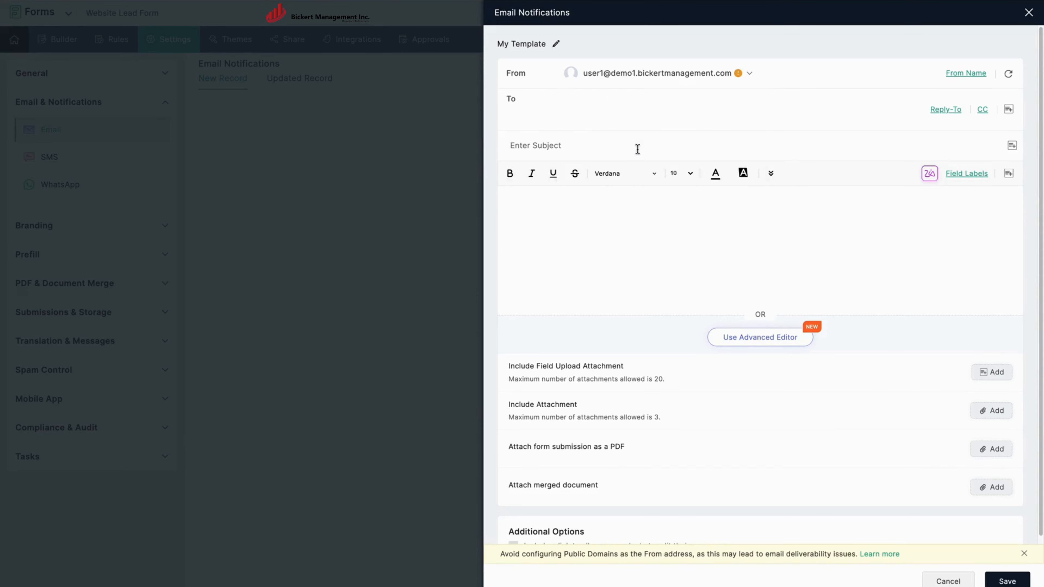
Address it to the Email Address field with subject 'We've received your request!'.
left_click(630, 110)
left_click(1008, 110)
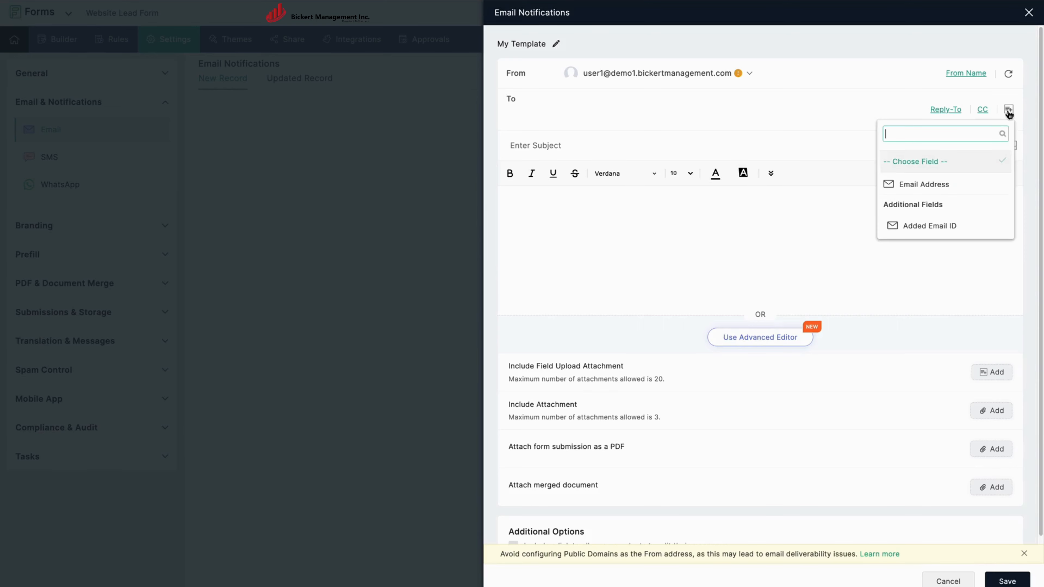
left_click(915, 185)
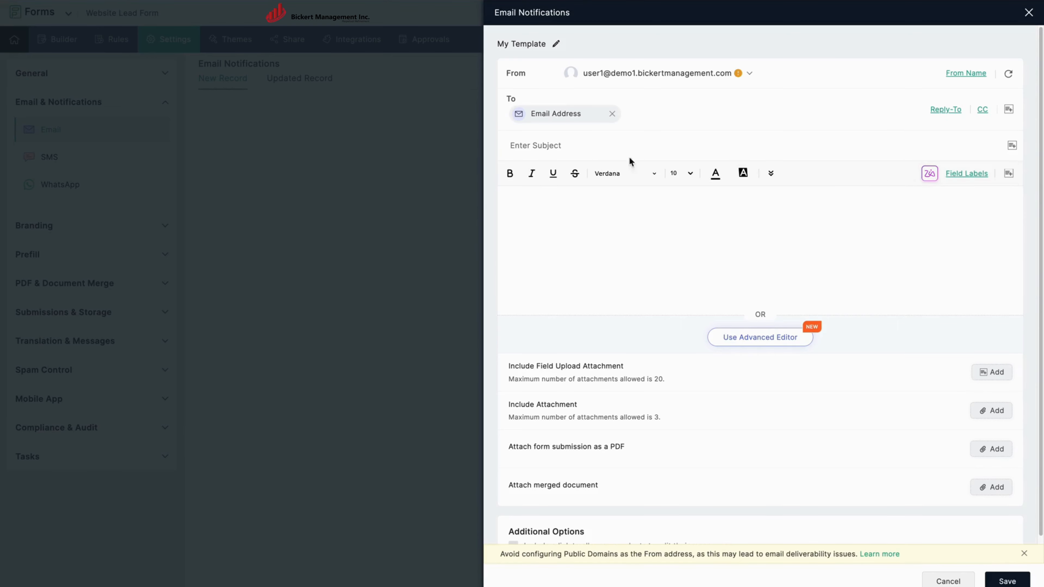
type("We've received your re")
type("quest!")
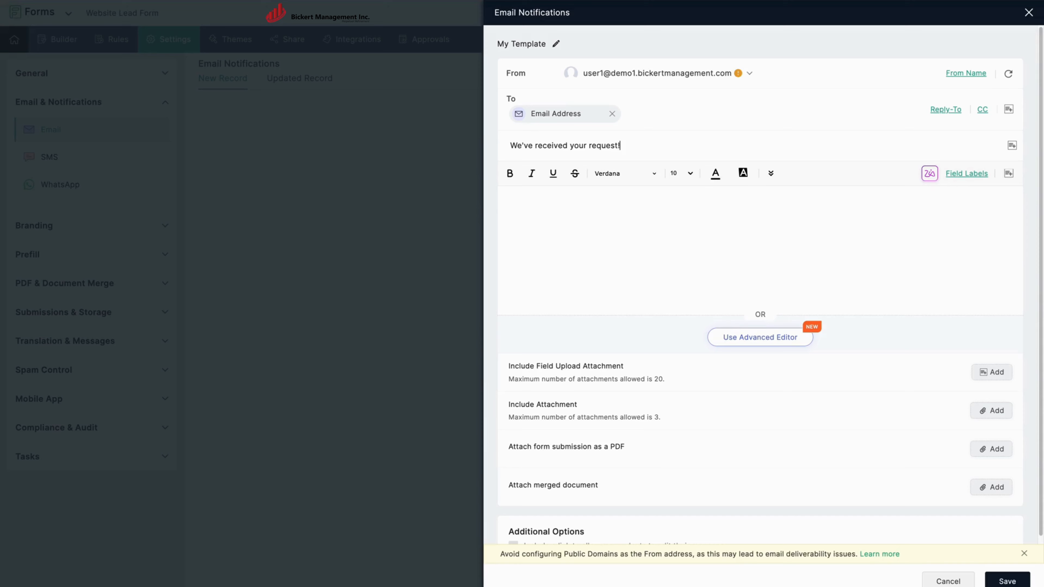
key("Tab")
key("Tab")
Write the body greeting 'Hi' plus the first name, then the thank-you and reply message.
type("Hi")
left_click(1008, 174)
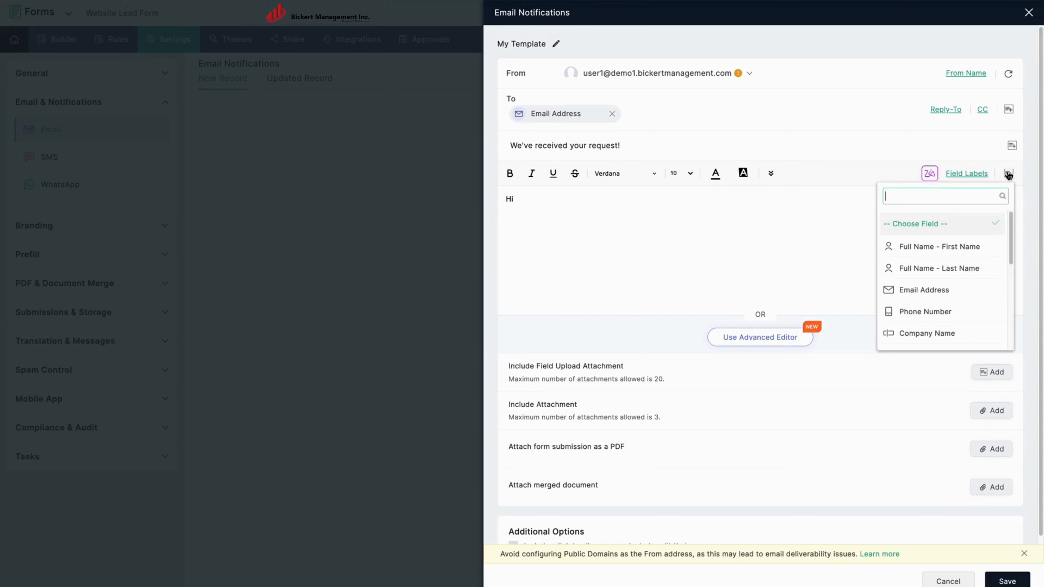
left_click(945, 248)
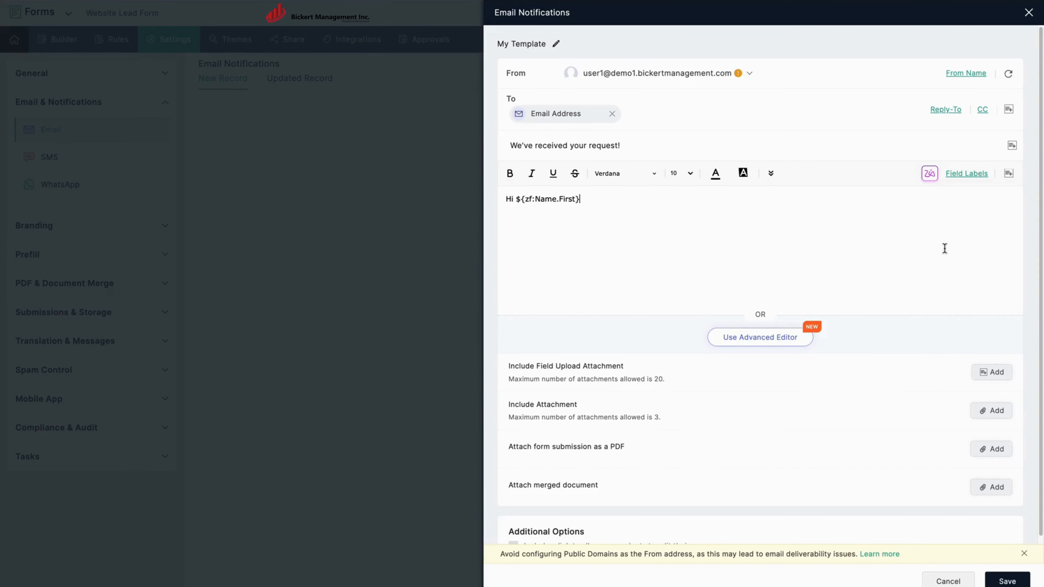
type(",")
key("Return")
type("Thank you for reaching out to us.")
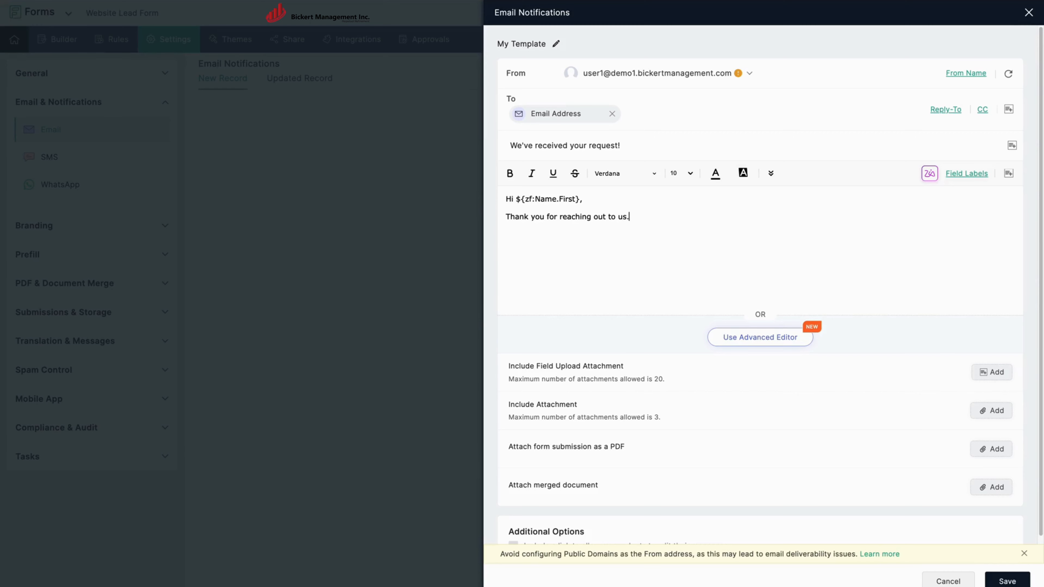
type(" We've received your request and ")
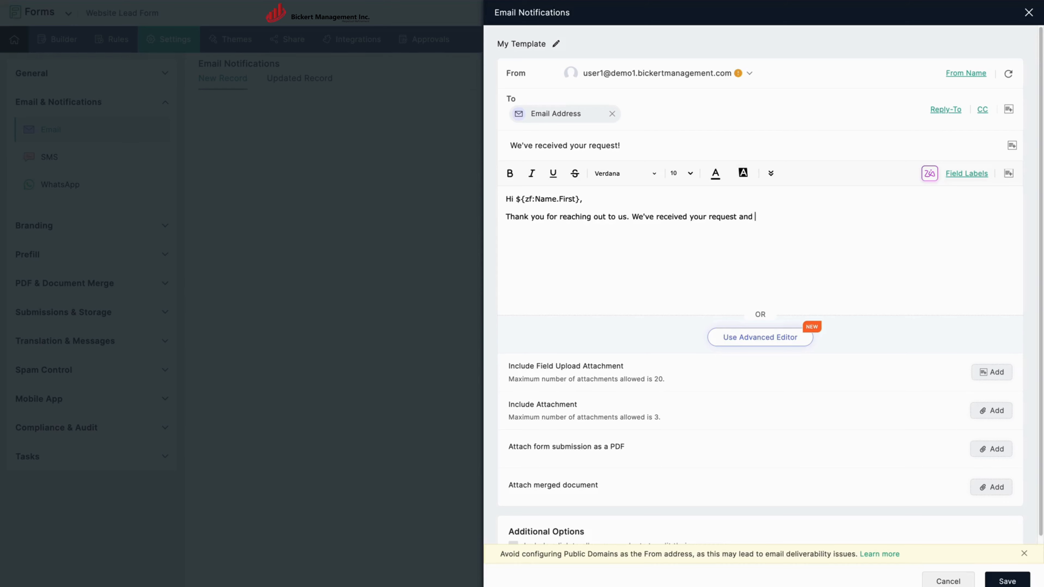
type("our team will get back to you within 2 business days. ")
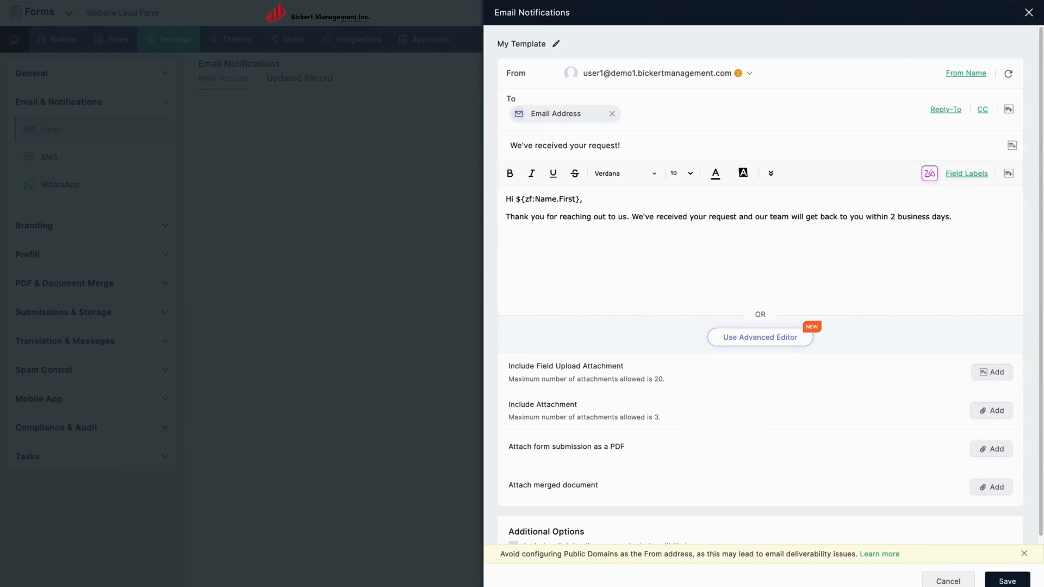
type("If you have any urgent concerns,")
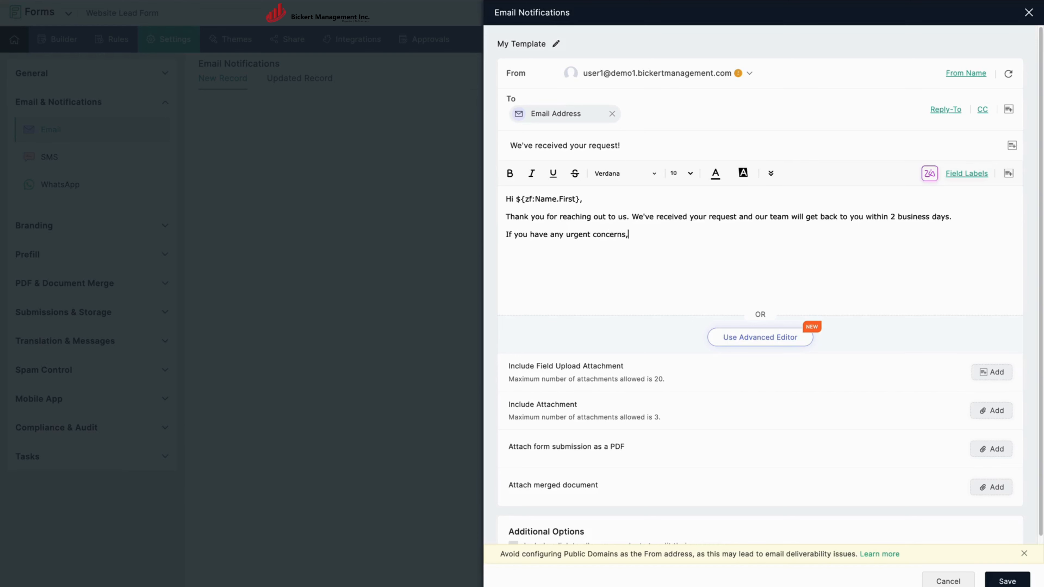
type(" feel free to reply to thi")
Sign off 'Best regards, ABC Company Customer Support Team' and save the template.
key("BackSpace")
type("s email. ")
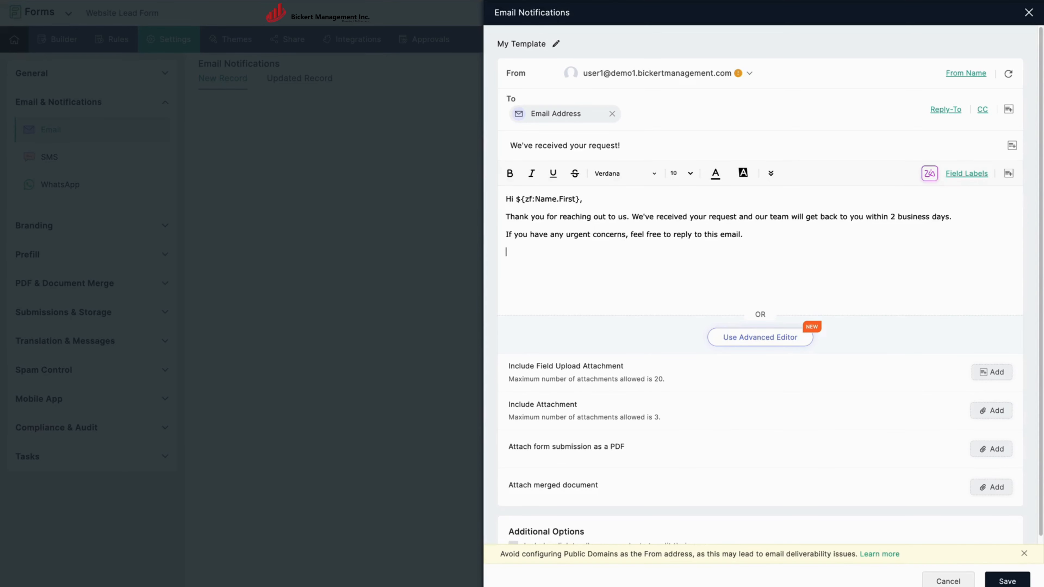
type("Best regards,")
key("shift+Return")
type("ABC Conmpany")
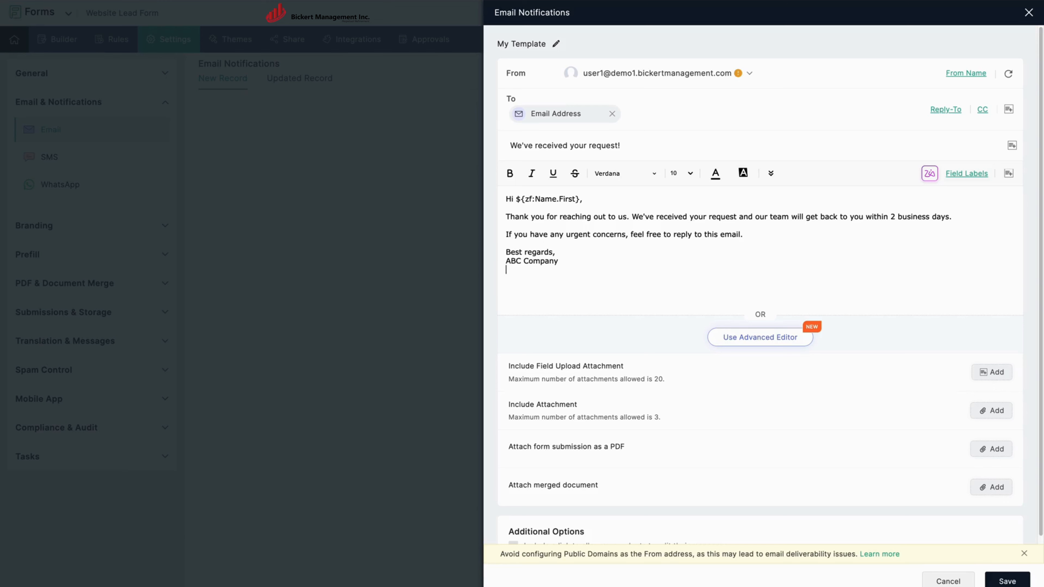
type("Customer Supop")
key("BackSpace")
key("BackSpace")
type("port Team")
left_click(1004, 581)
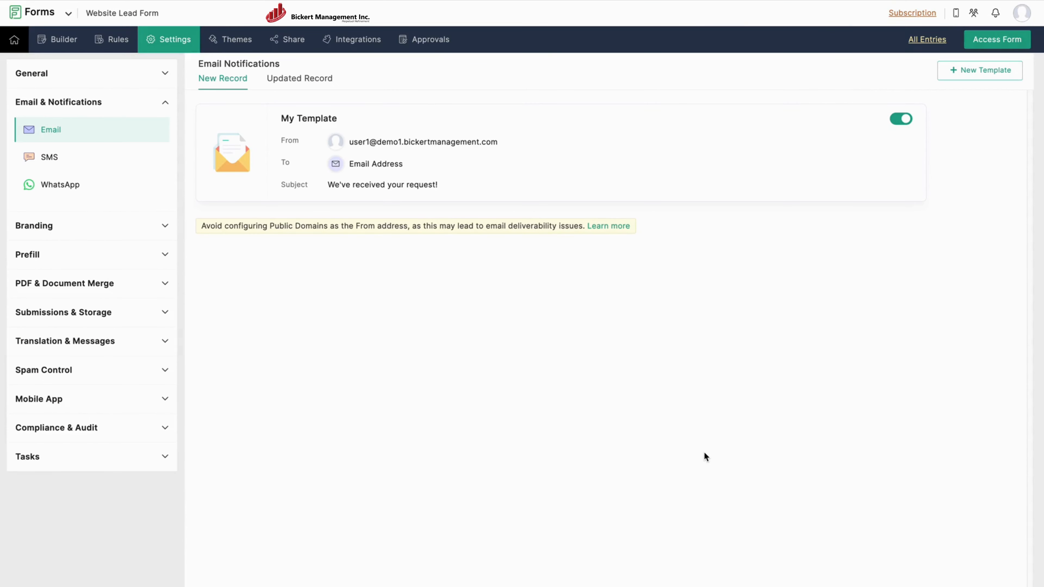
Start a Zoho CRM integration linked to the demo1bickertmanagement organization.
left_click(354, 41)
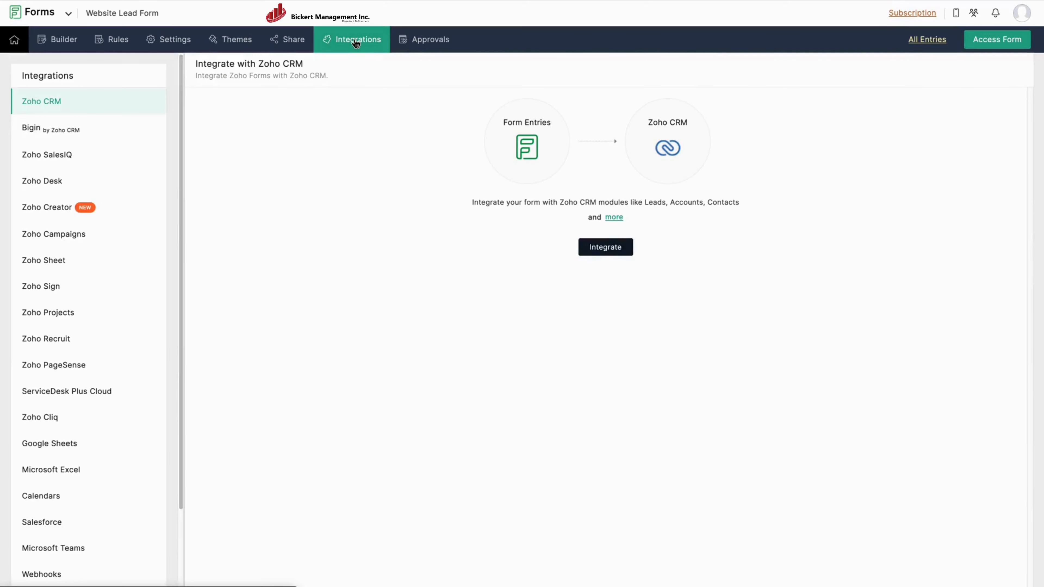
left_click(614, 249)
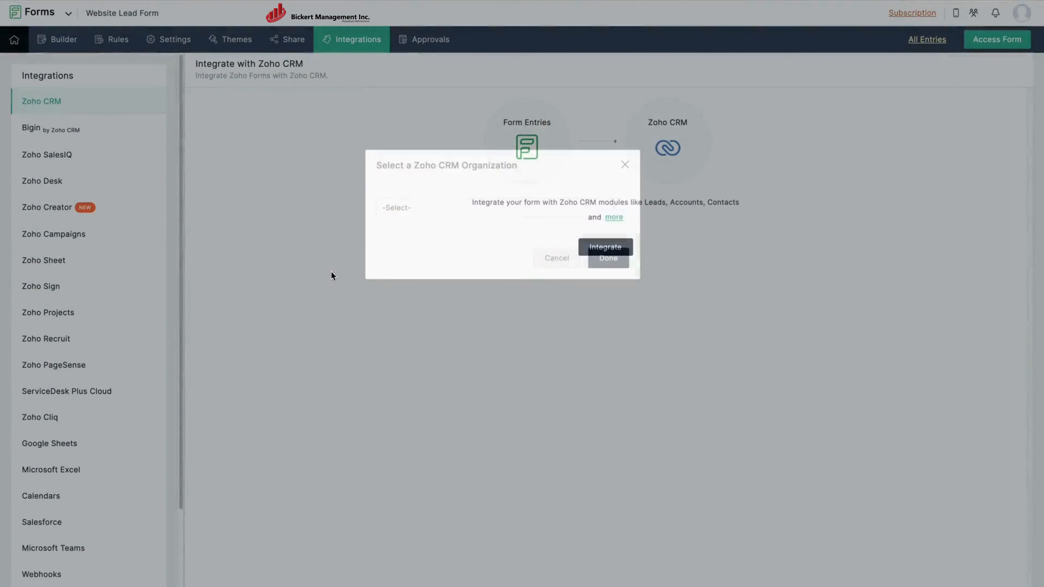
left_click(428, 210)
left_click(452, 278)
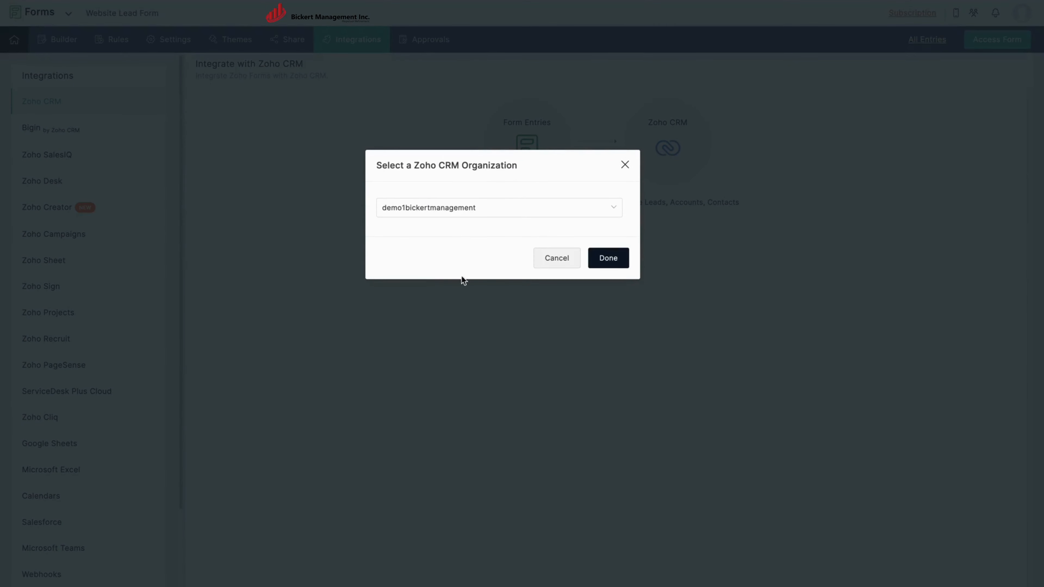
left_click(607, 258)
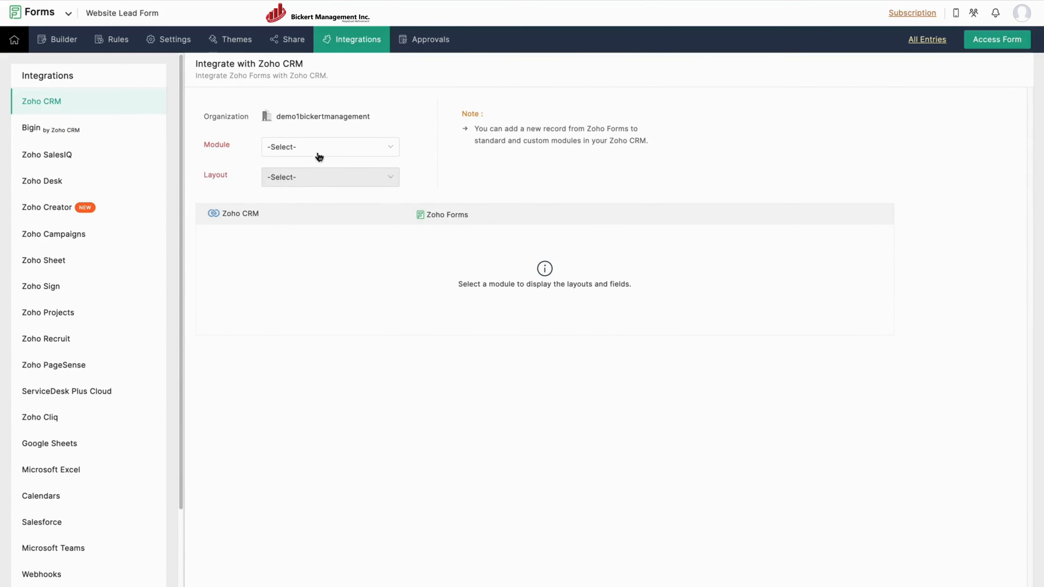
left_click(319, 153)
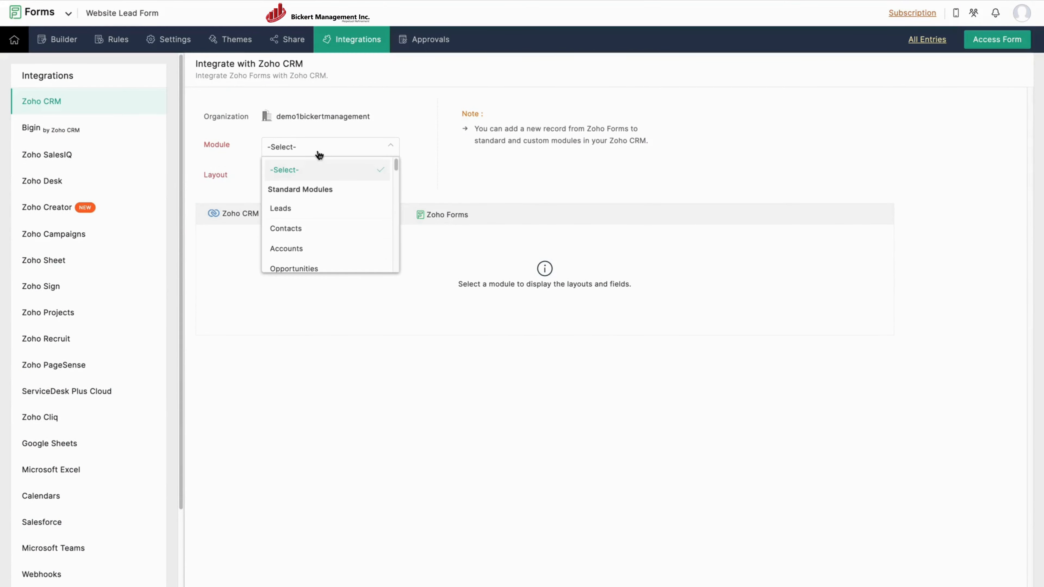
Use the Leads module with Demo layout, mapping Last Name and First Name to Full Name parts.
left_click(287, 209)
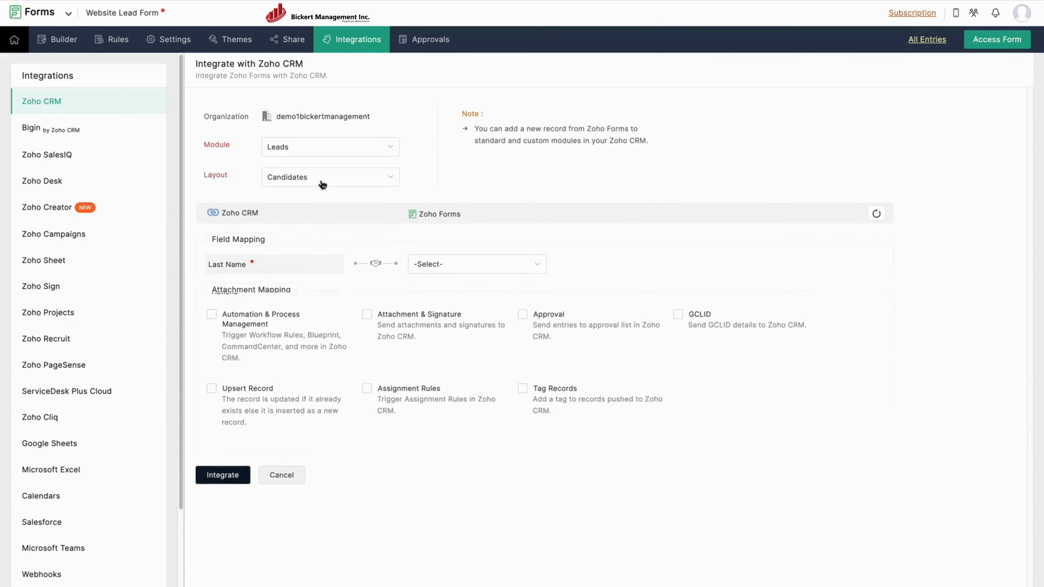
left_click(323, 181)
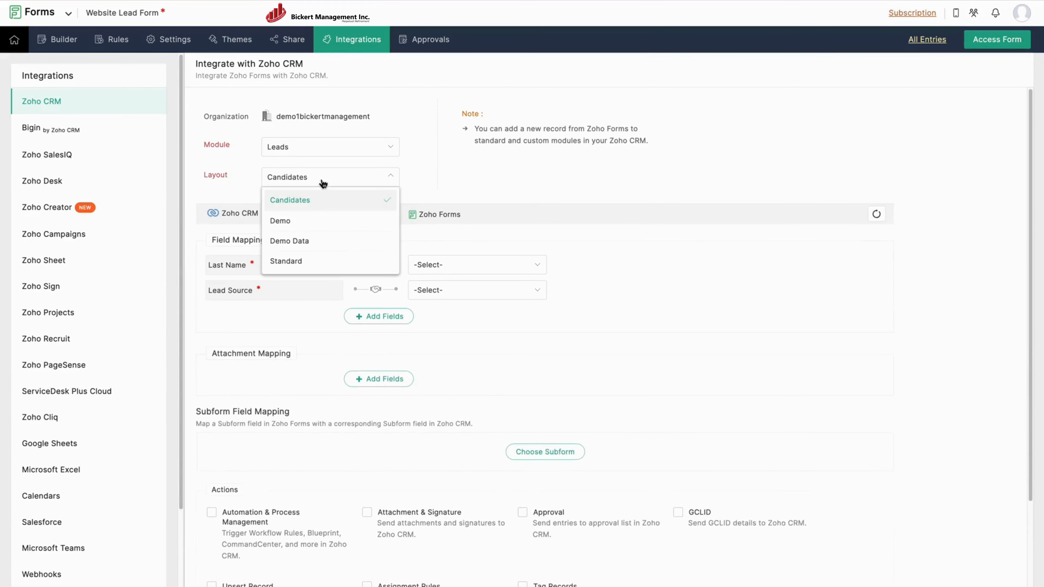
left_click(287, 222)
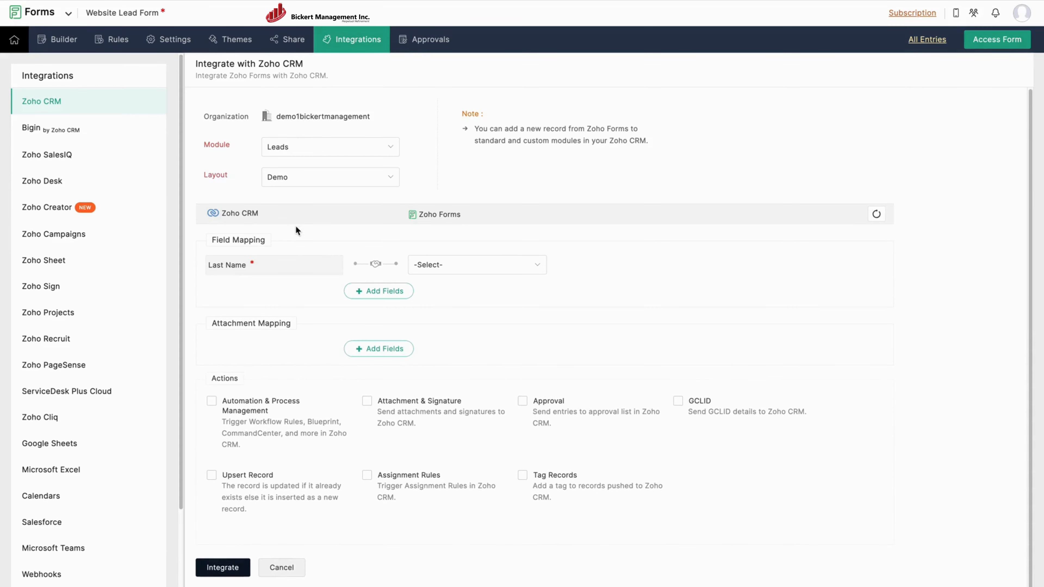
left_click(469, 268)
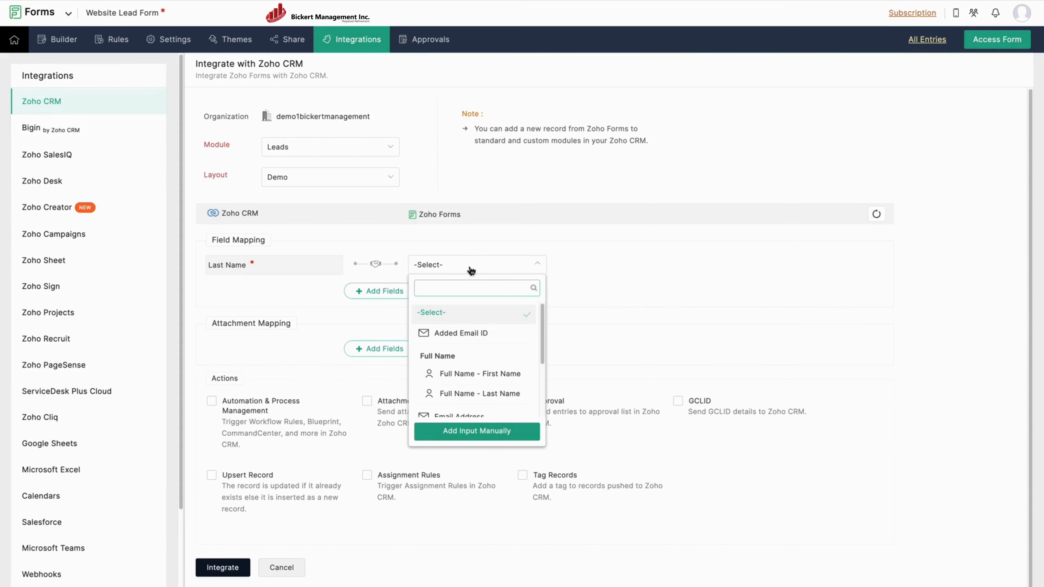
left_click(485, 394)
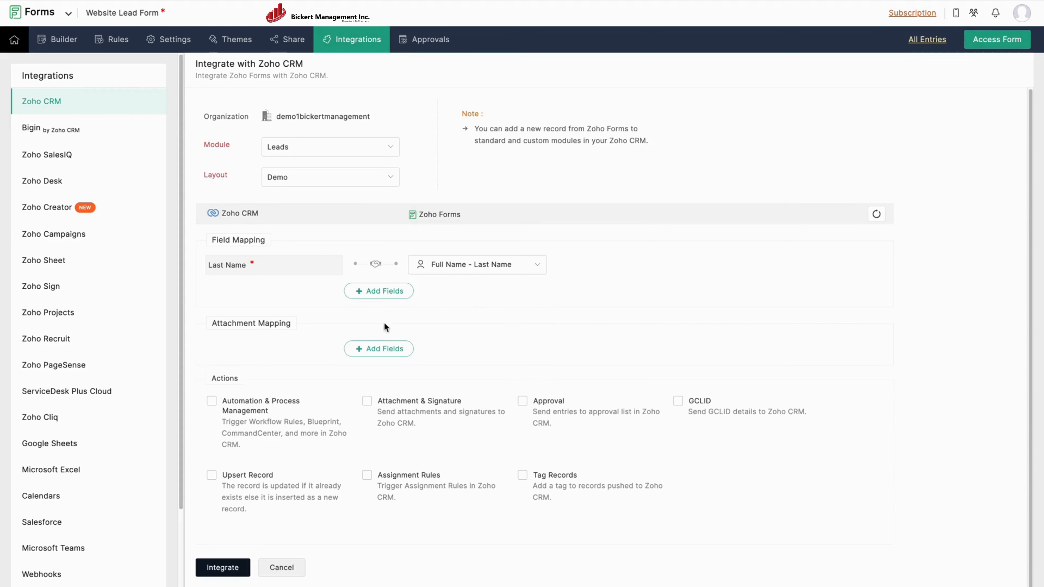
left_click(382, 294)
left_click(256, 293)
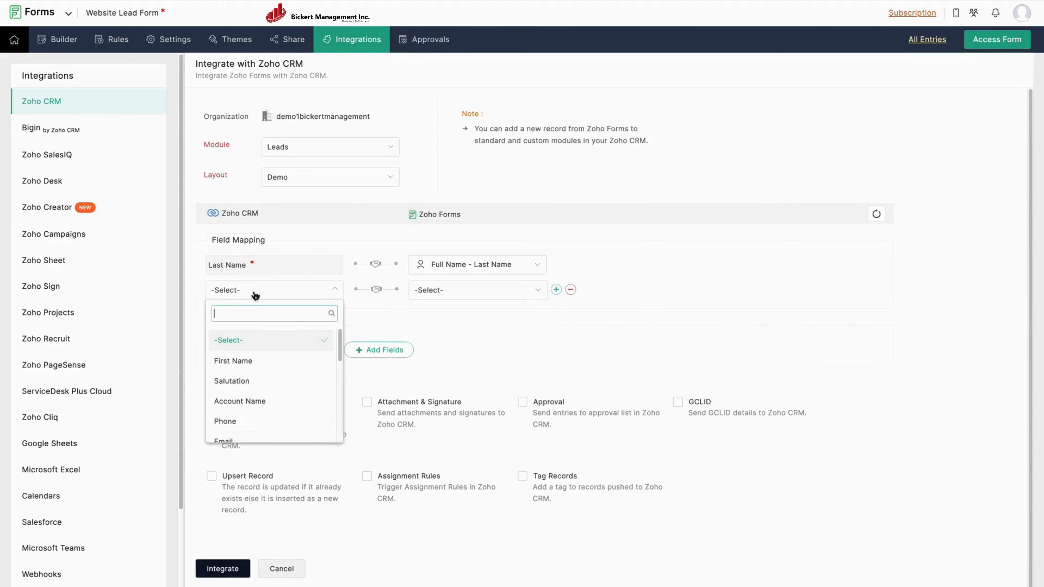
left_click(253, 362)
left_click(424, 295)
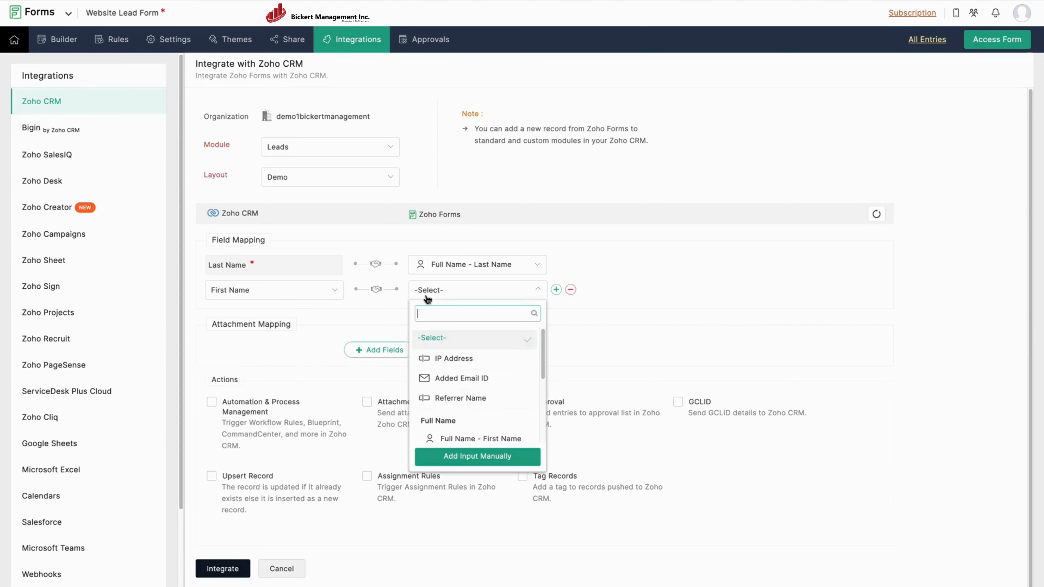
left_click(489, 439)
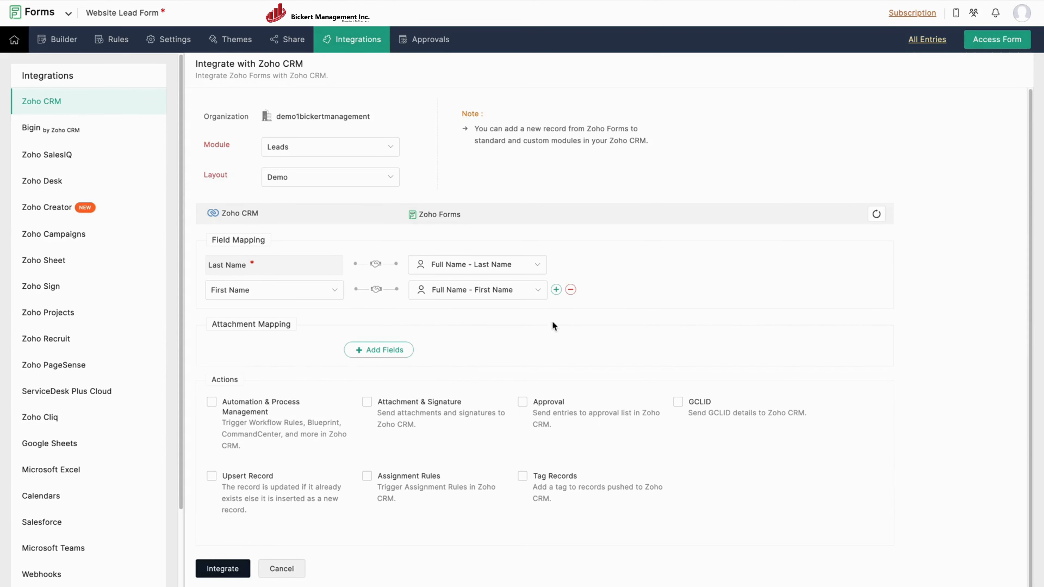
Map CRM Email to Email Address and Phone to Phone Number.
left_click(556, 290)
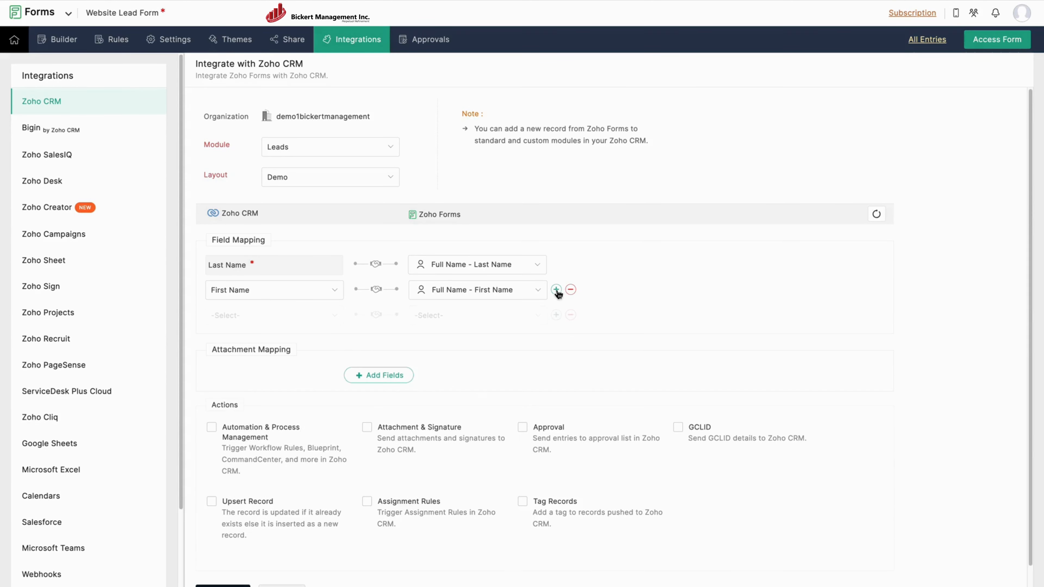
left_click(267, 321)
left_click(233, 447)
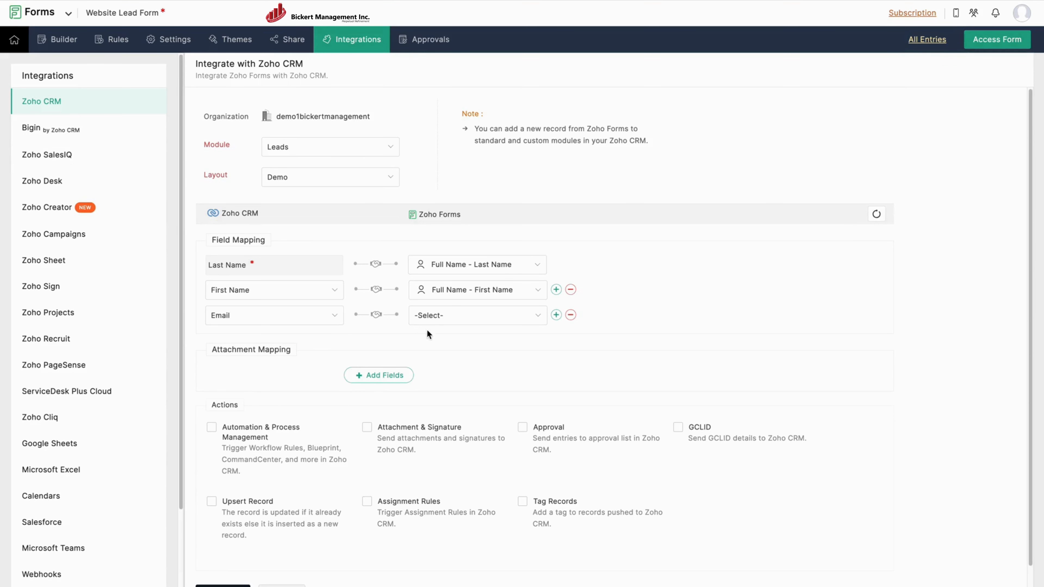
left_click(429, 316)
left_click(449, 403)
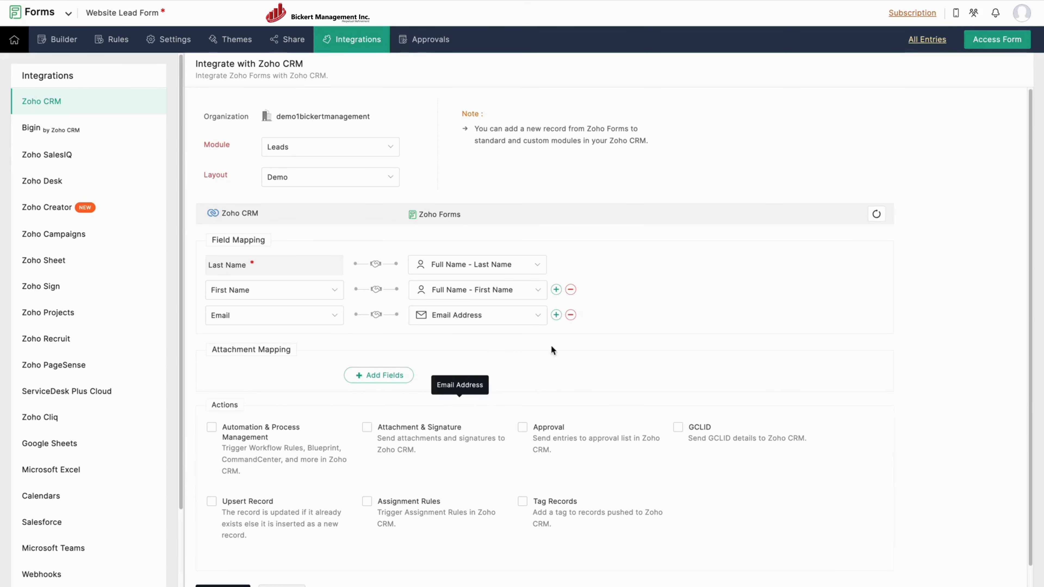
left_click(554, 315)
left_click(289, 340)
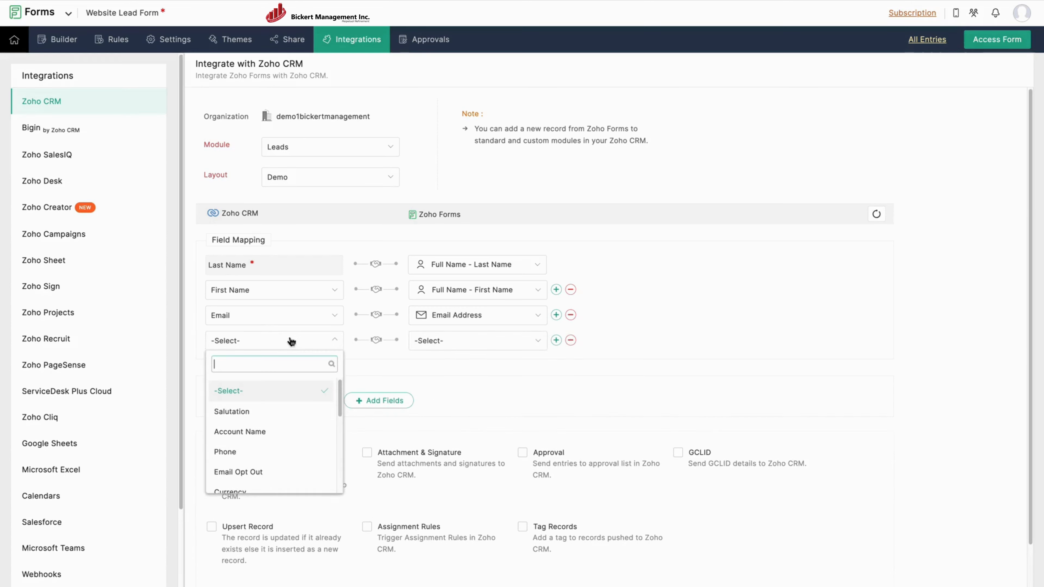
left_click(249, 449)
left_click(438, 342)
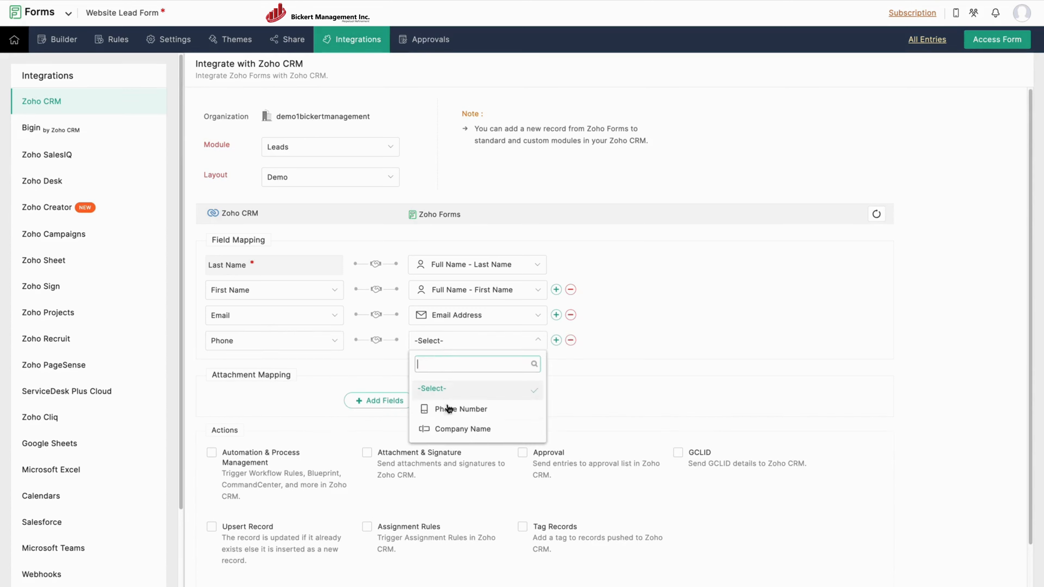
left_click(448, 408)
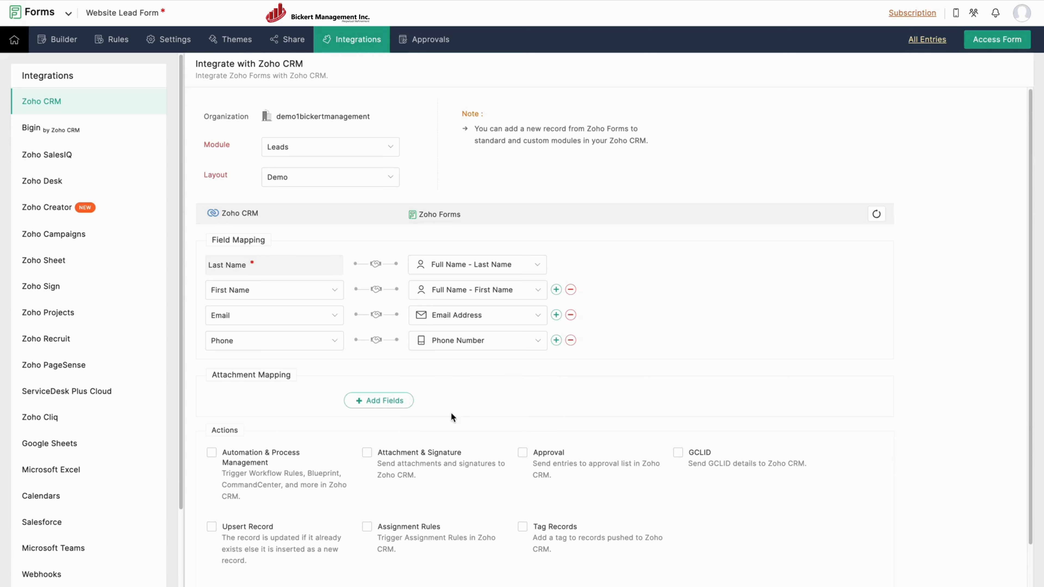
Map CRM Account Name to the Company Name field.
left_click(556, 341)
left_click(236, 367)
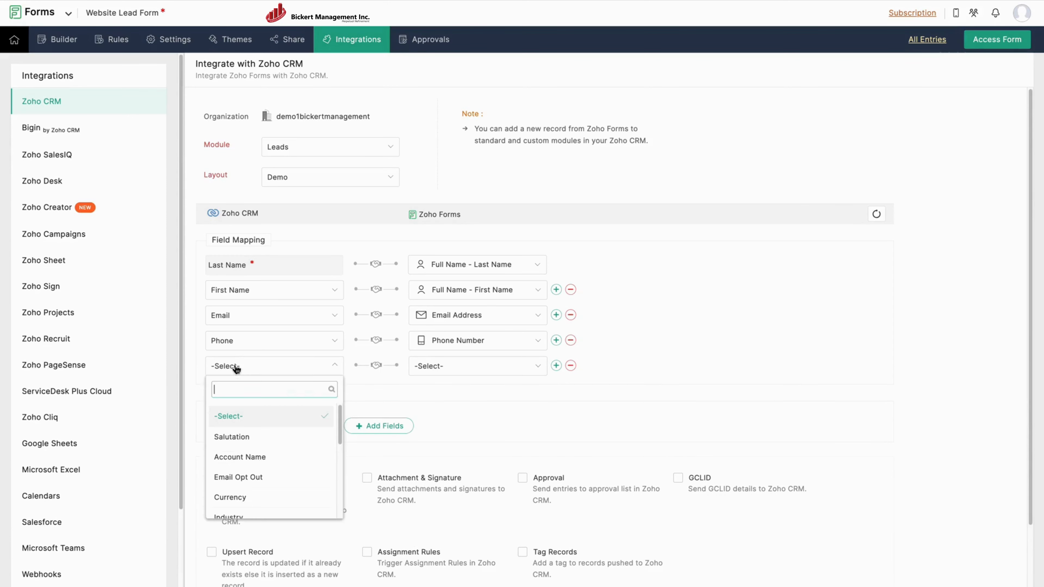
scroll(274, 484, "down", 3)
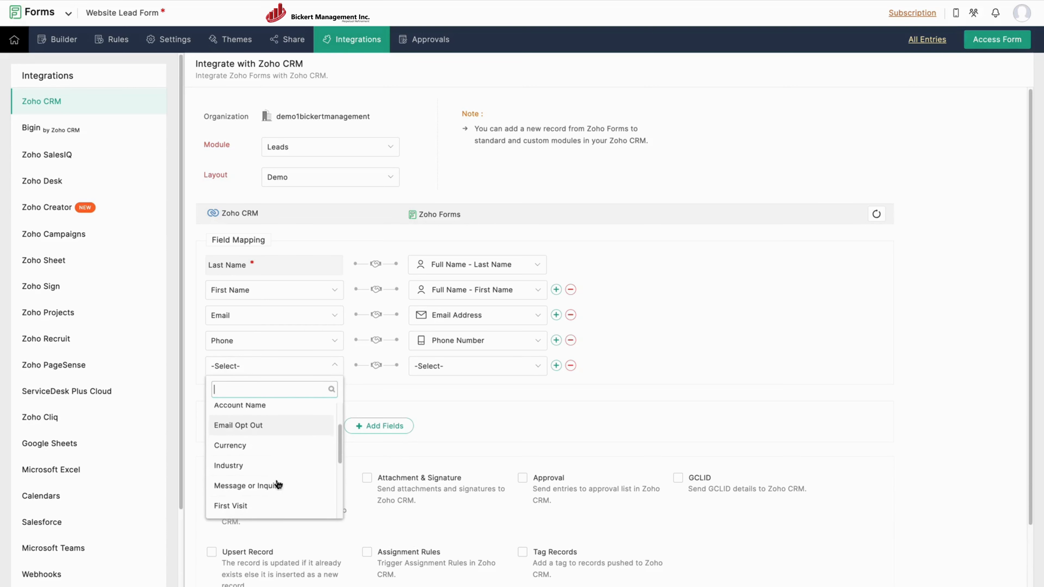
scroll(278, 476, "up", 1)
left_click(259, 417)
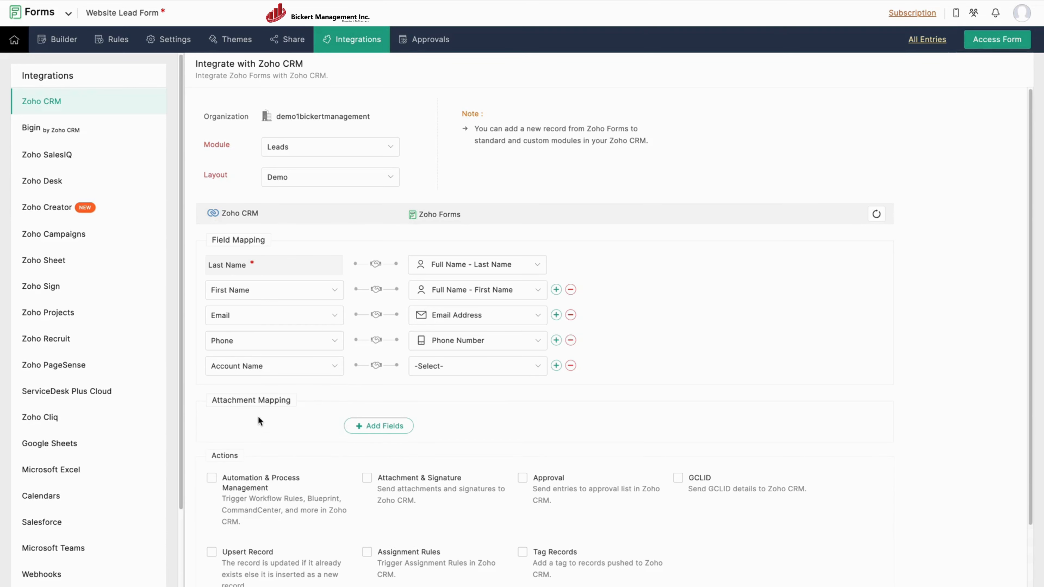
left_click(461, 369)
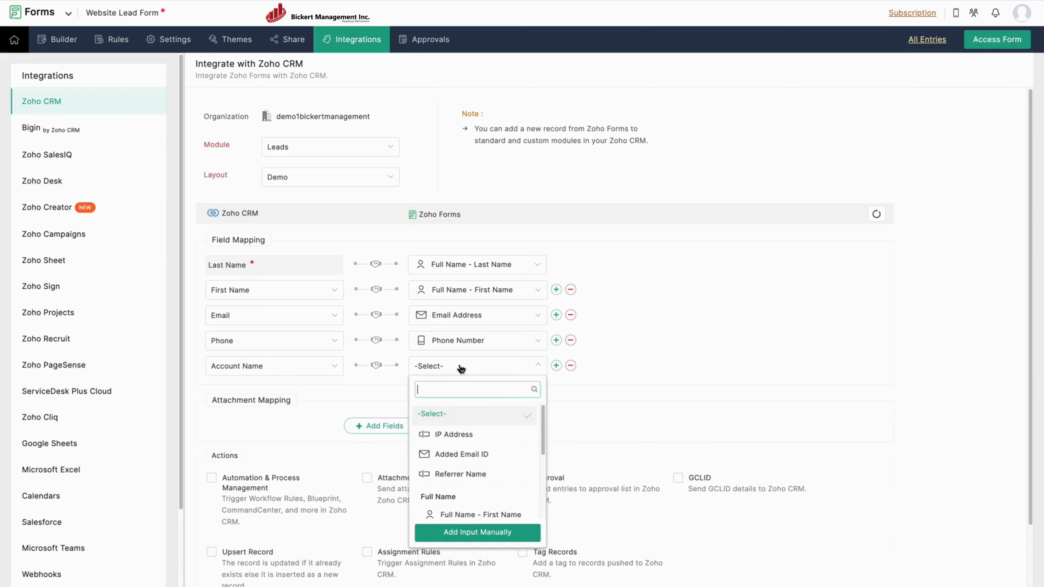
scroll(468, 457, "down", 3)
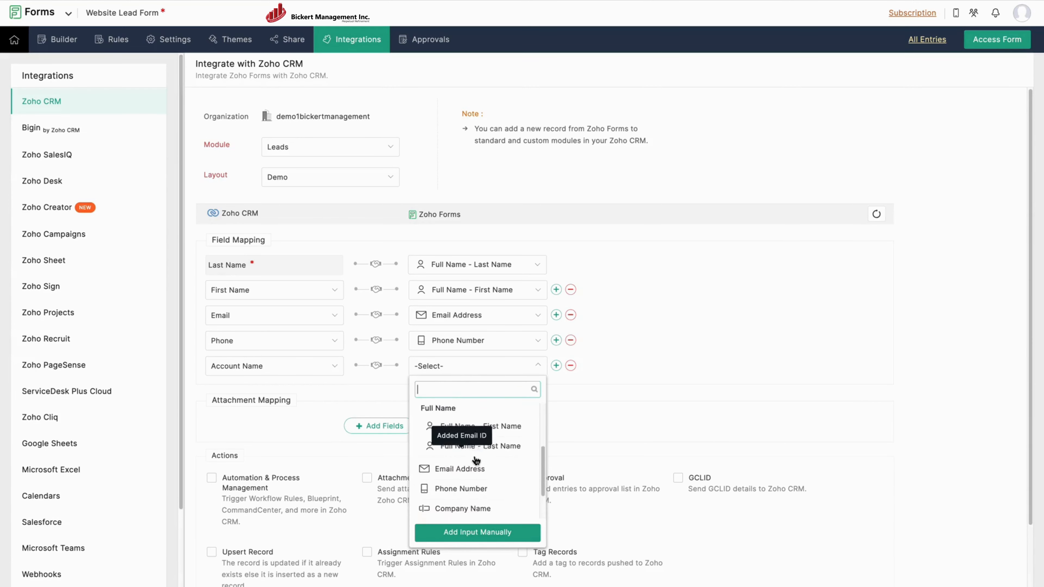
scroll(476, 460, "down", 1)
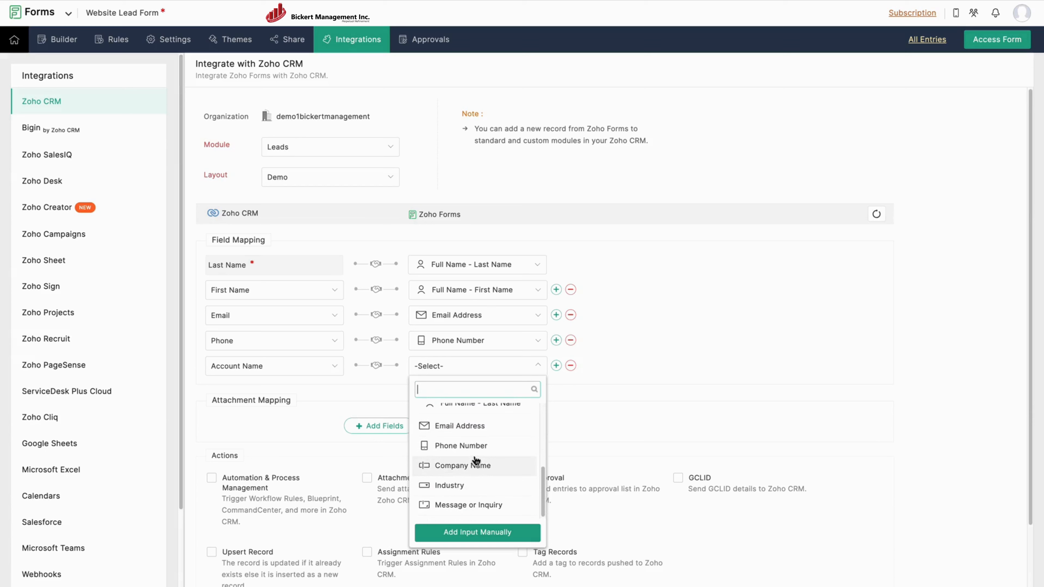
left_click(464, 464)
Map Industry to Industry and Message or Inquiry to Message or Inquiry.
left_click(556, 366)
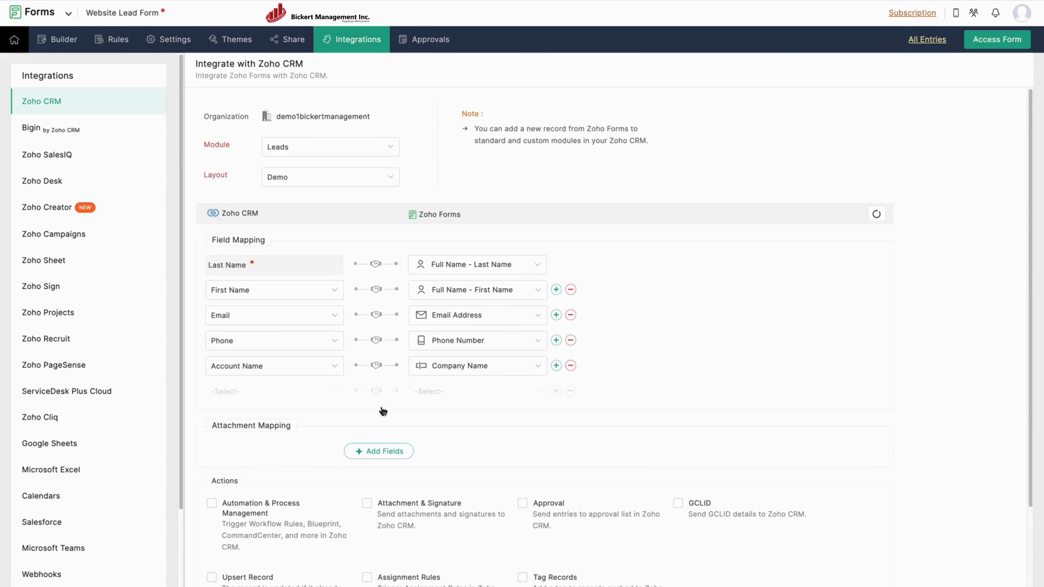
left_click(268, 392)
left_click(239, 520)
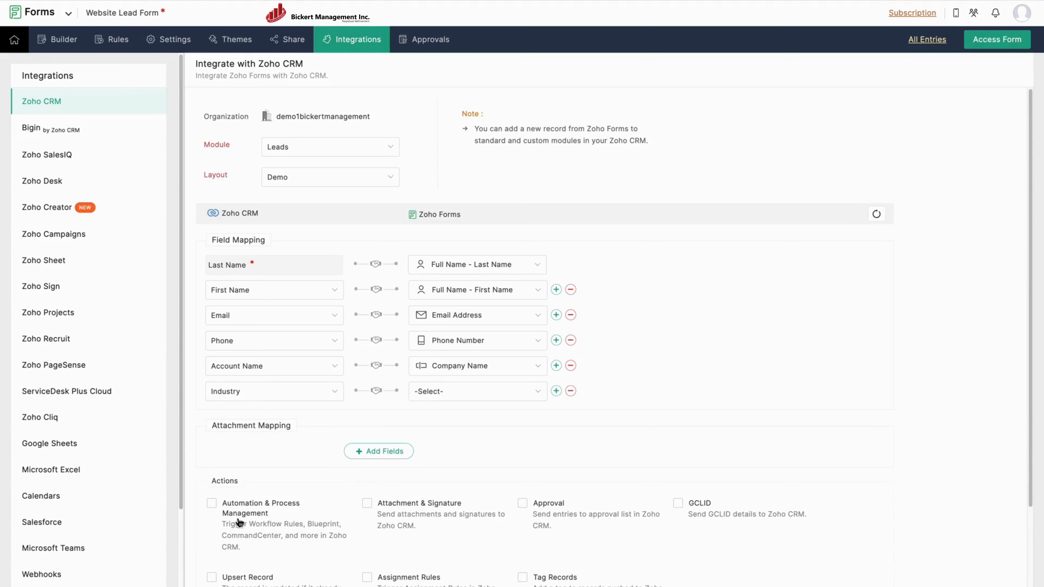
left_click(442, 397)
left_click(452, 481)
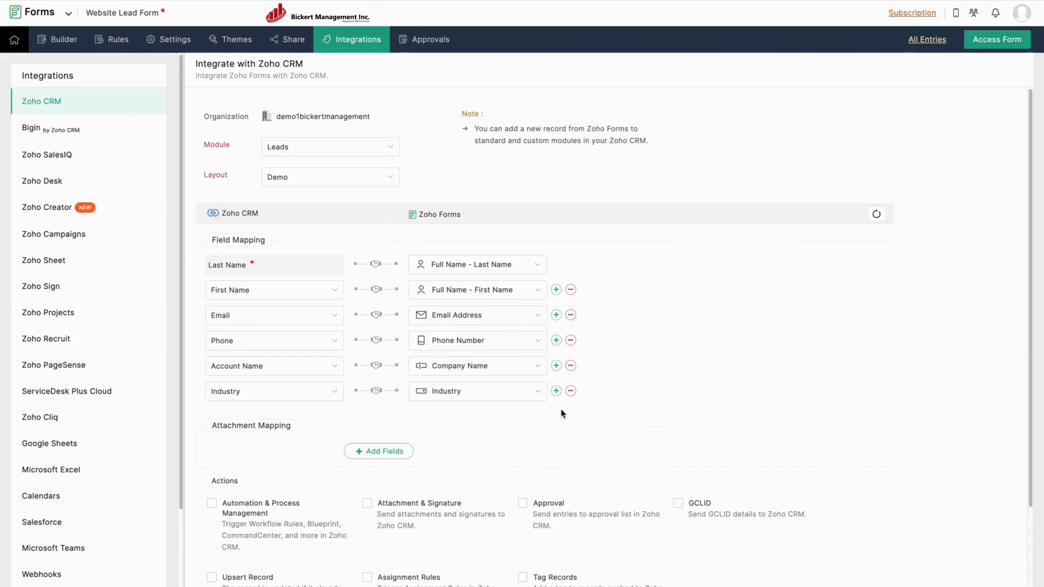
left_click(556, 391)
left_click(264, 416)
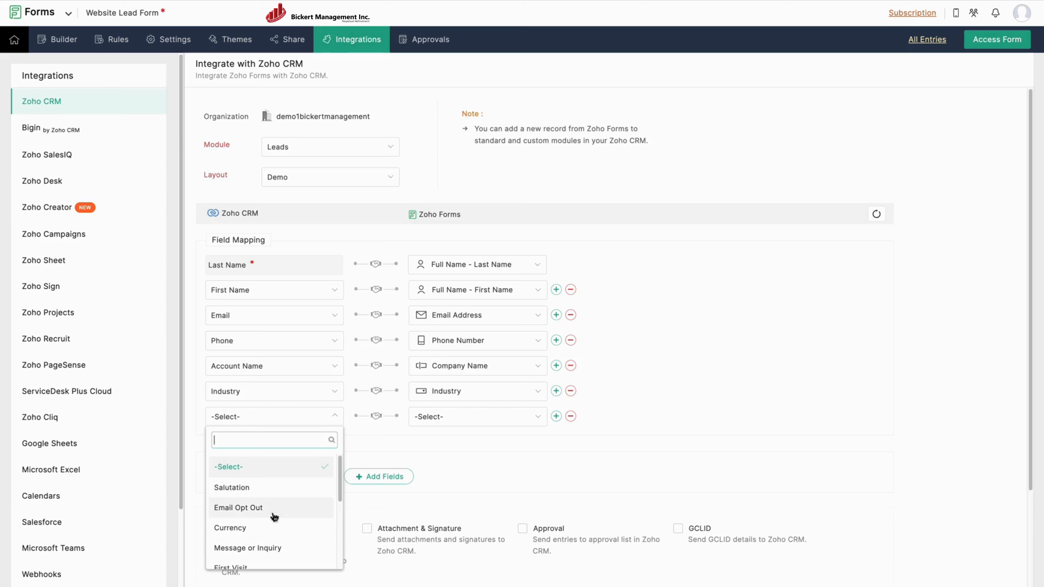
left_click(263, 549)
left_click(456, 416)
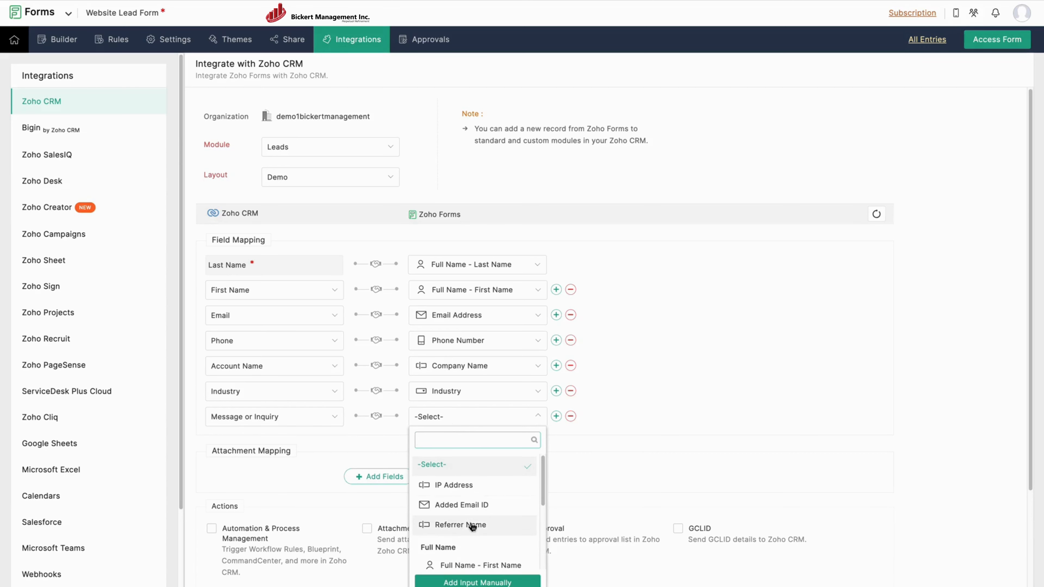
scroll(473, 528, "down", 5)
left_click(462, 555)
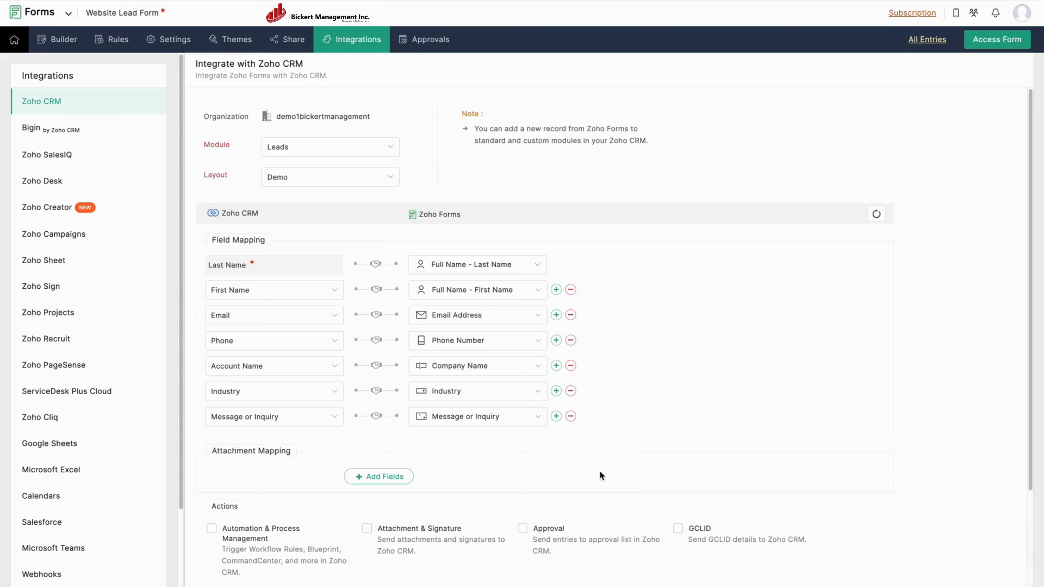
scroll(667, 376, "down", 3)
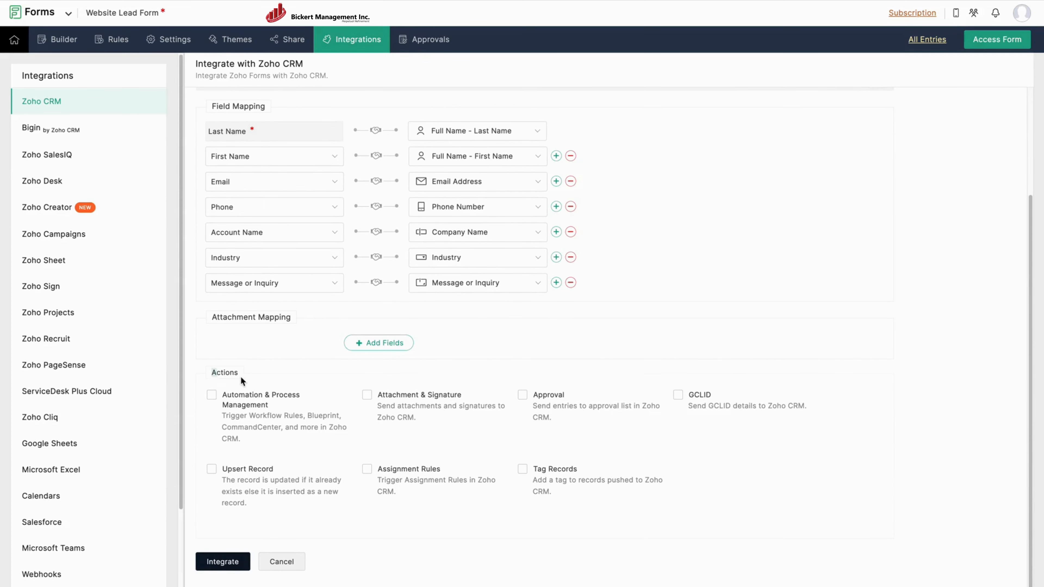
Enable Automation & Process Management and Upsert Record matched on Email for the CRM integration.
left_click(212, 396)
left_click(211, 470)
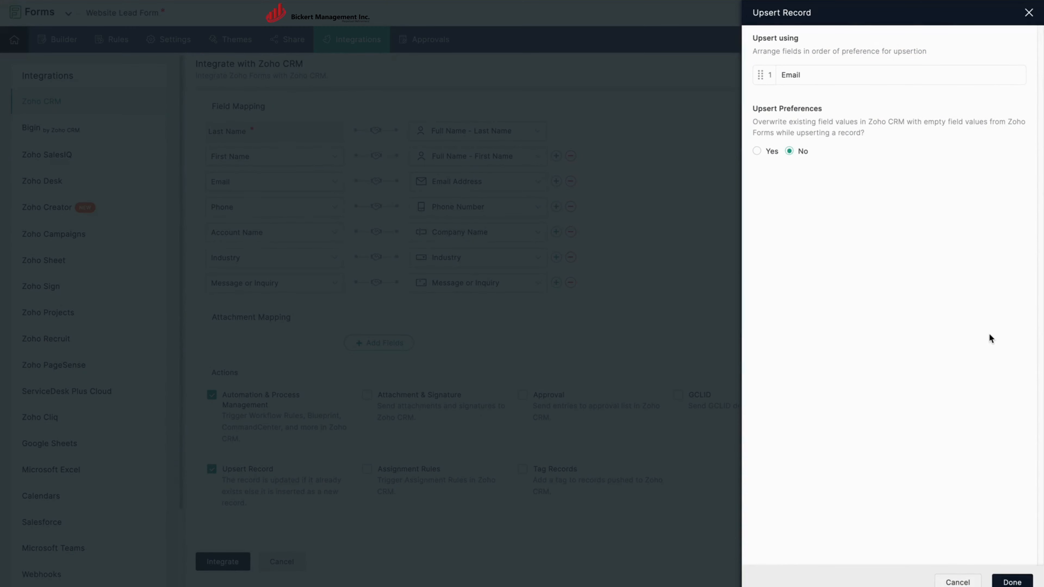
left_click(1012, 582)
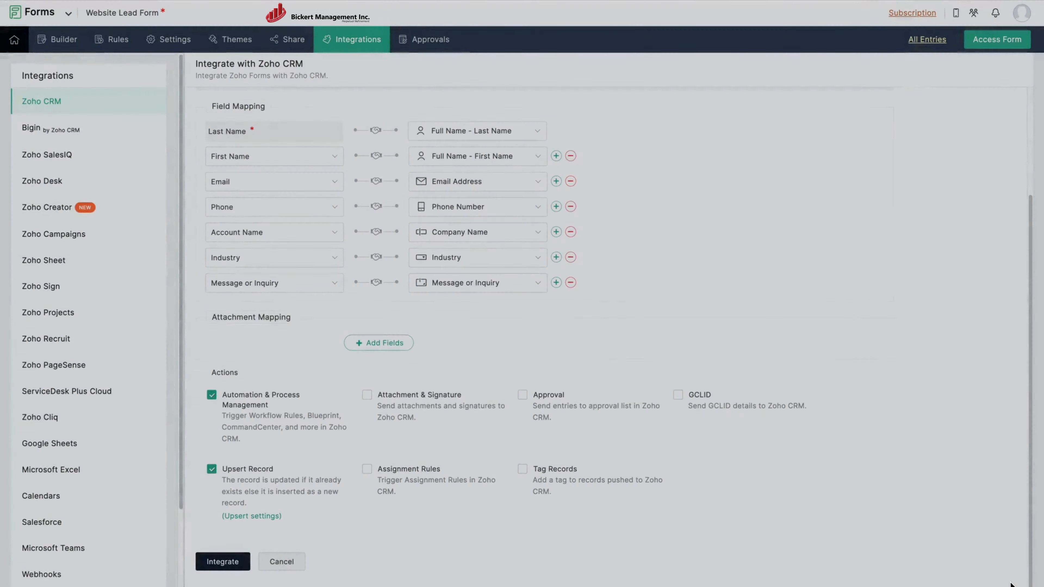
Tag pushed records with the custom tag 'Website Lead Form', save the integration, and open the live form.
left_click(522, 471)
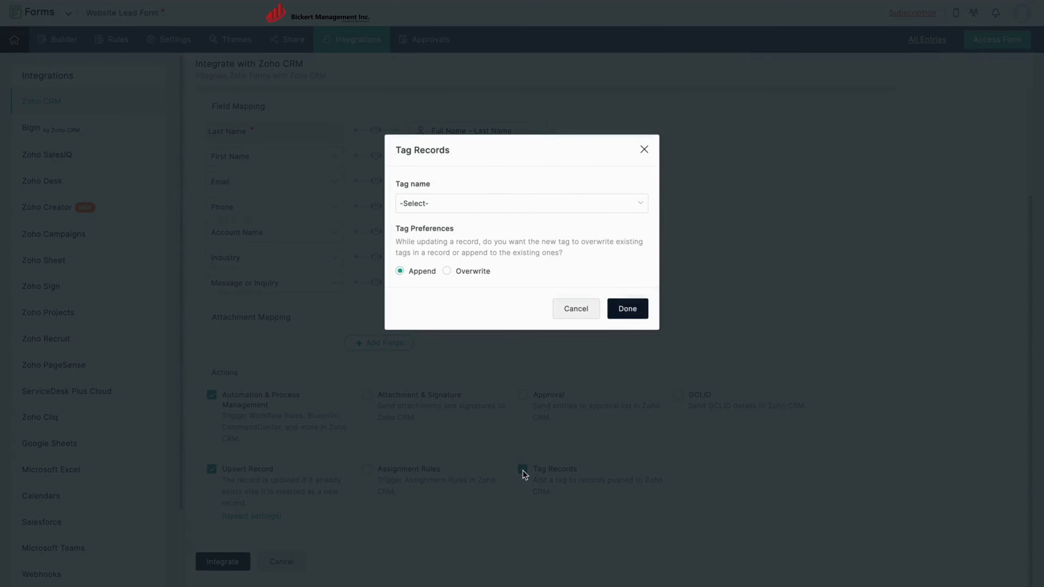
left_click(509, 209)
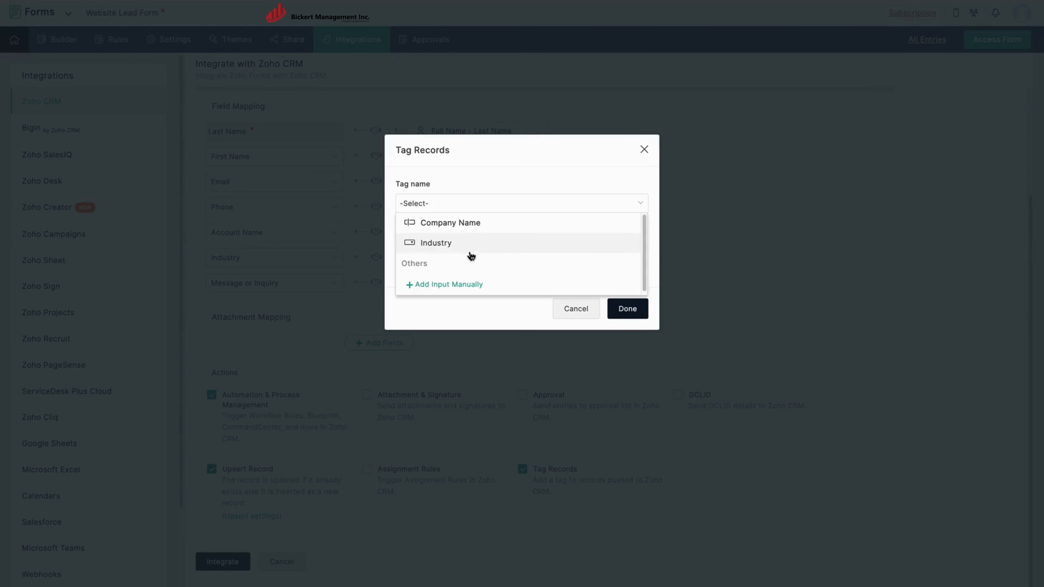
left_click(452, 284)
type("W")
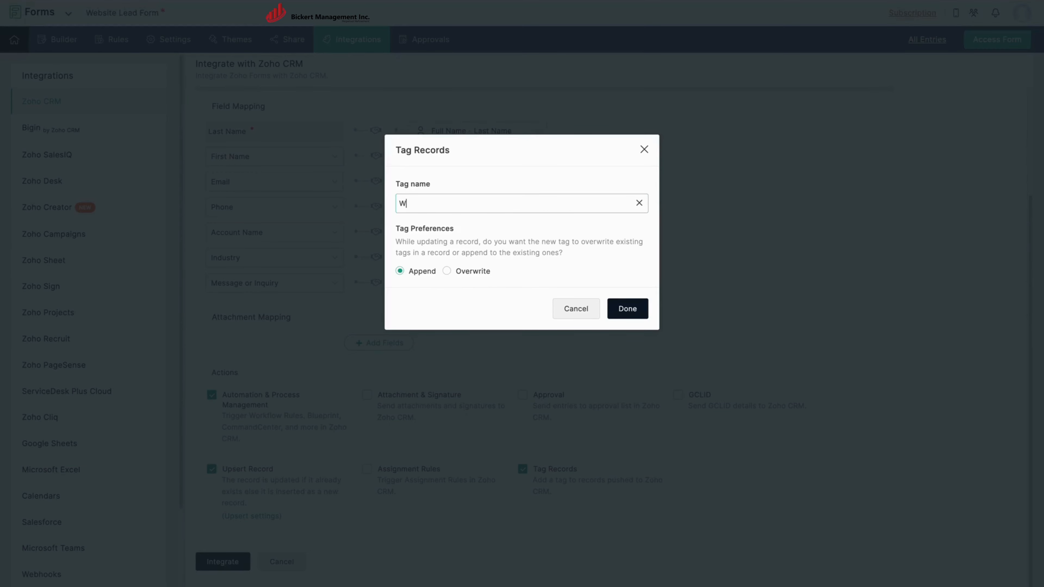
type("ebsite Lead Form")
left_click(627, 309)
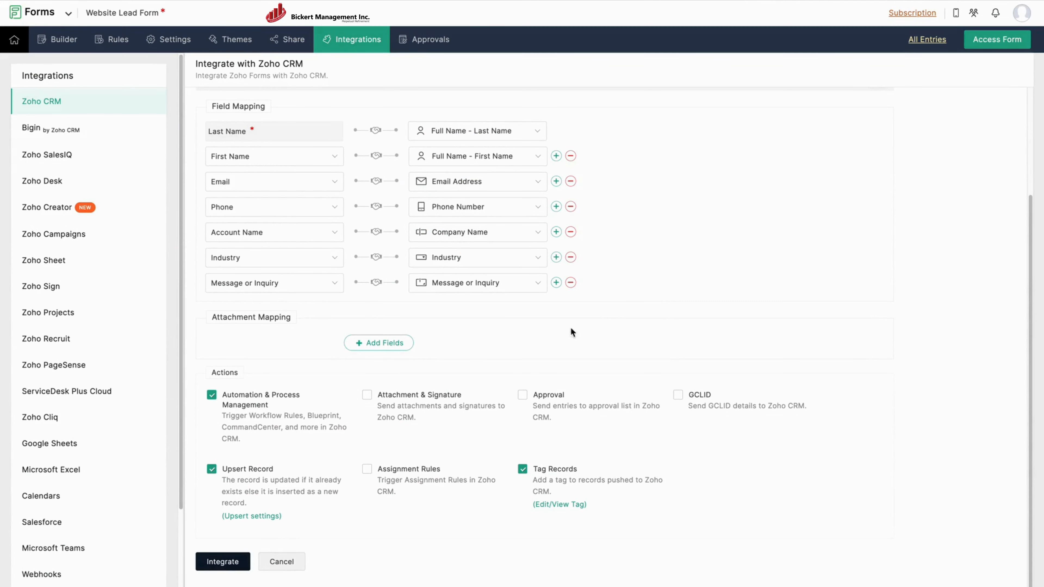
left_click(231, 565)
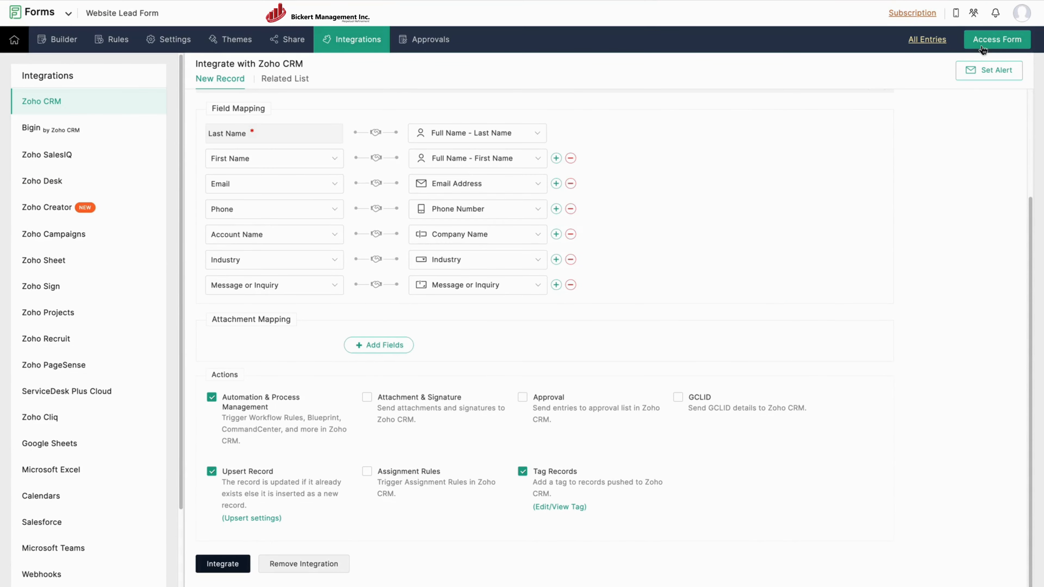
left_click(982, 46)
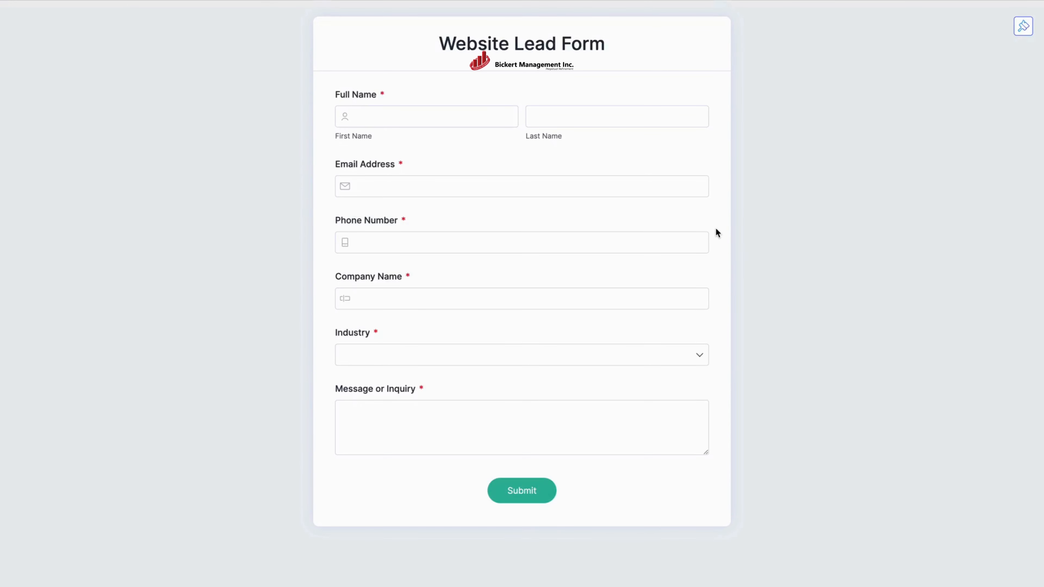
Fill in the test contact's first name, last name, e-mail, phone number and company 'Test Company ABC'.
key("Tab")
type("Test")
key("Tab")
type("Su")
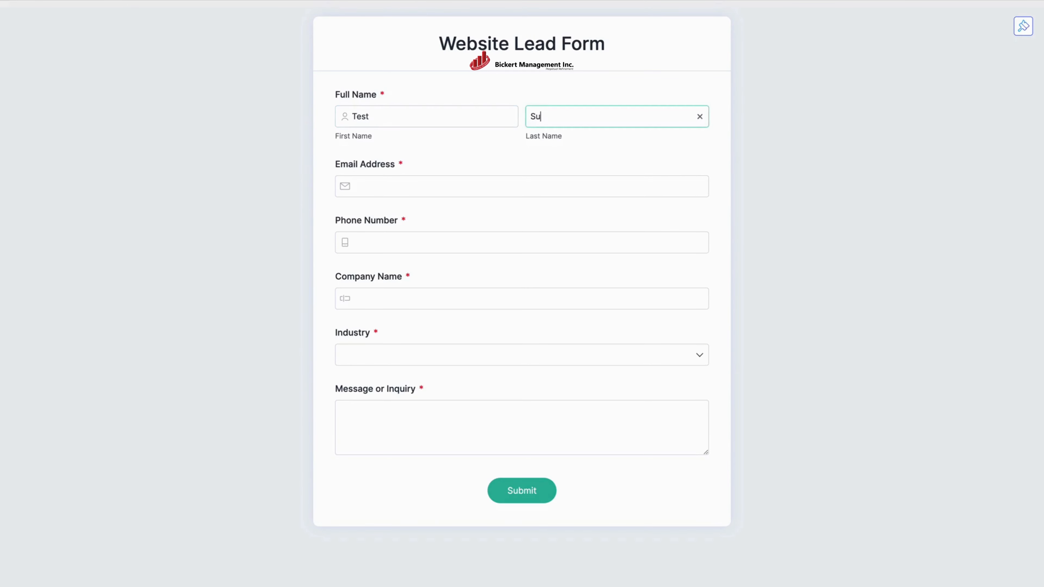
type("bmission")
key("Tab")
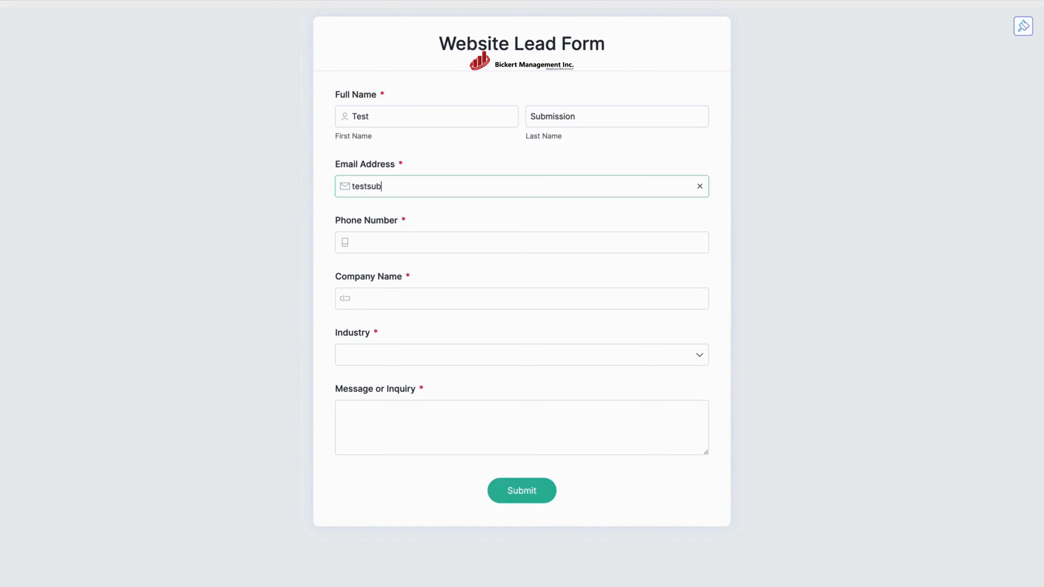
key("Tab")
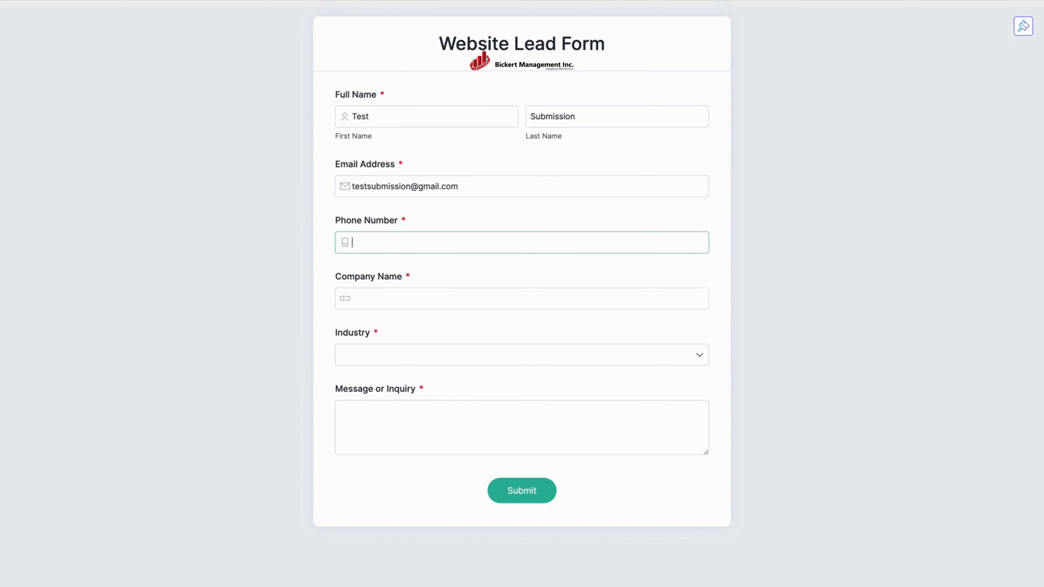
type("9876543210")
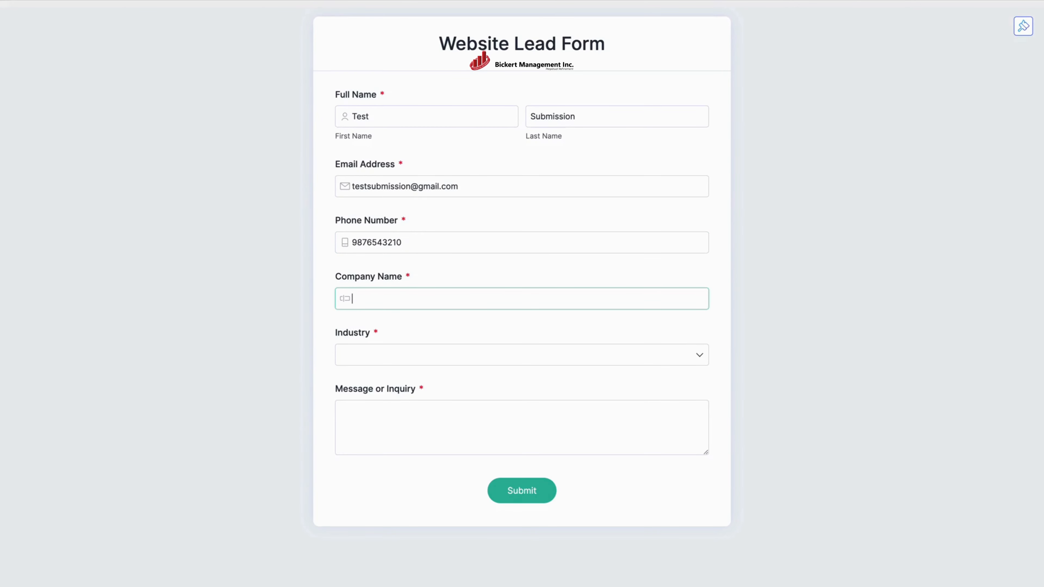
type("-Test Company ABC")
Choose Agriculture/Farming industry, enter 'This is a test inquiry.' as the message, and submit.
left_click(476, 360)
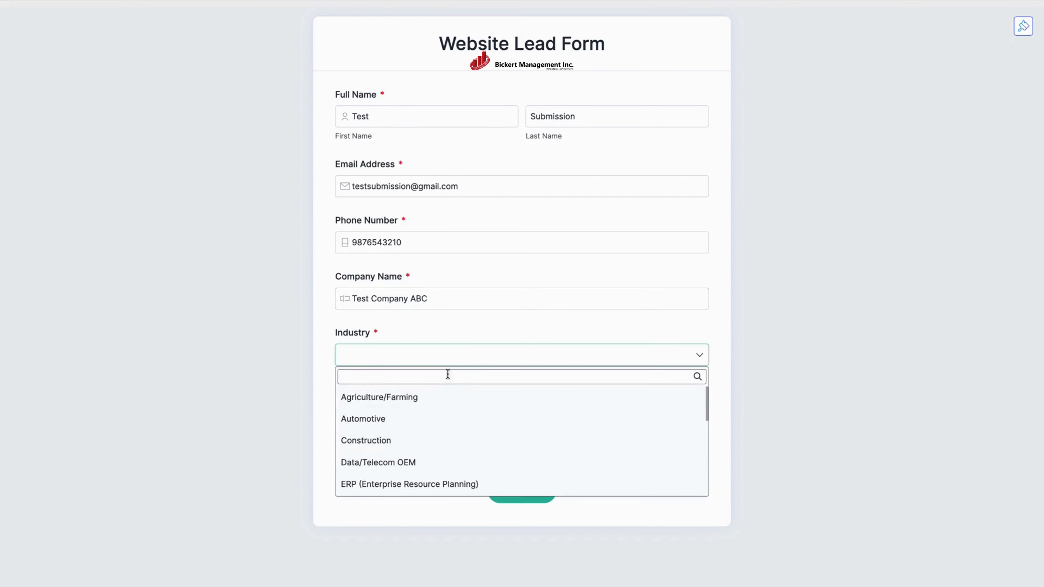
left_click(392, 404)
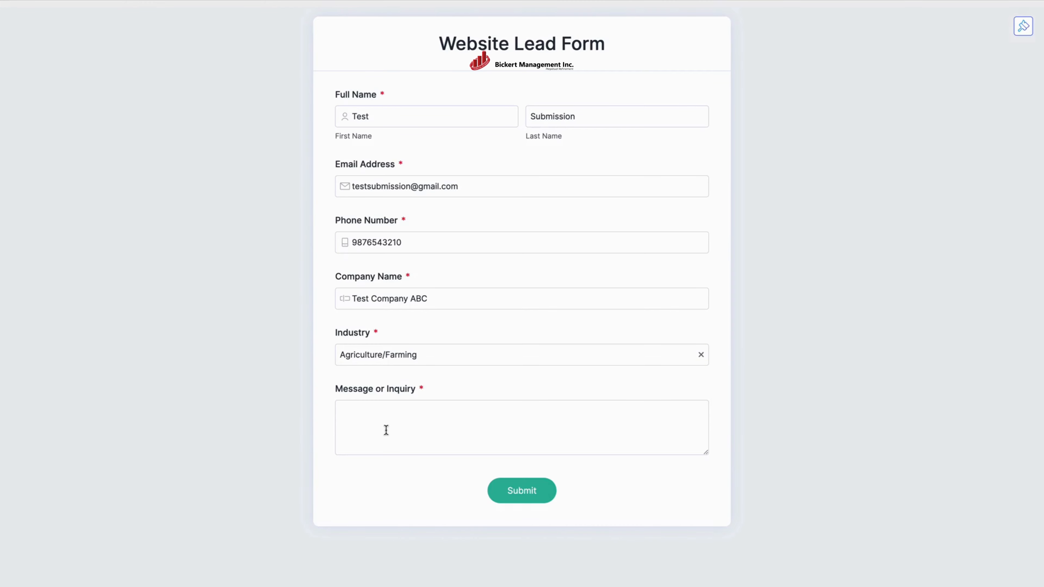
left_click(384, 428)
type("This i")
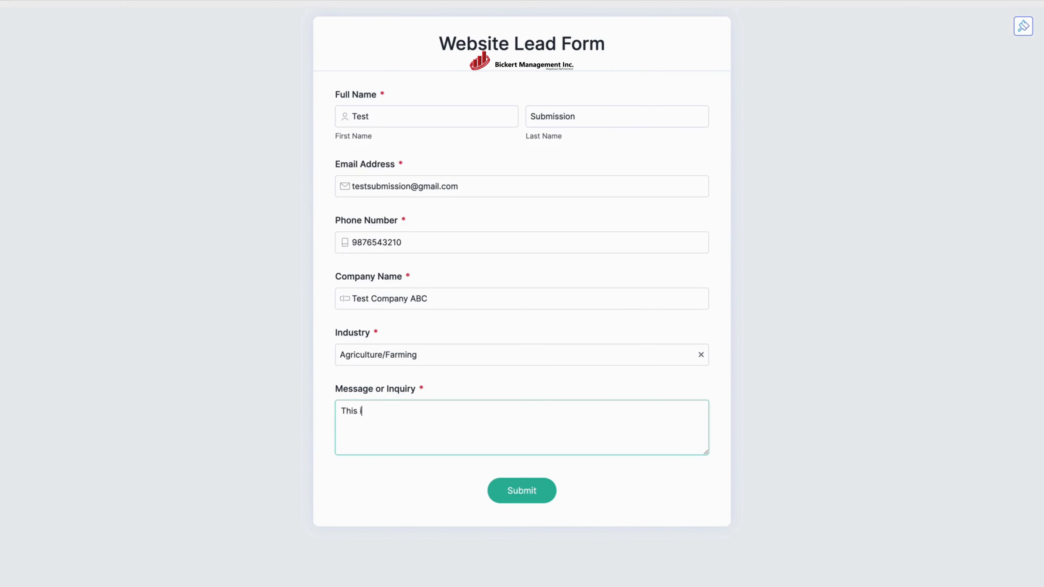
type("s a test inquiry.")
left_click(516, 498)
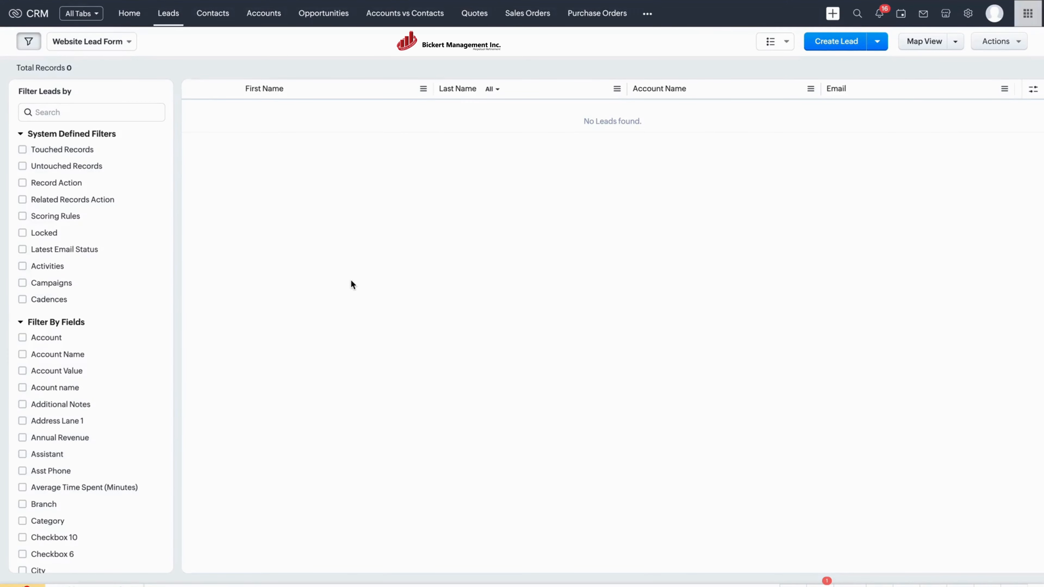
Reload the Website Lead Form leads view and open the new Test Company ABC lead.
key("super+r")
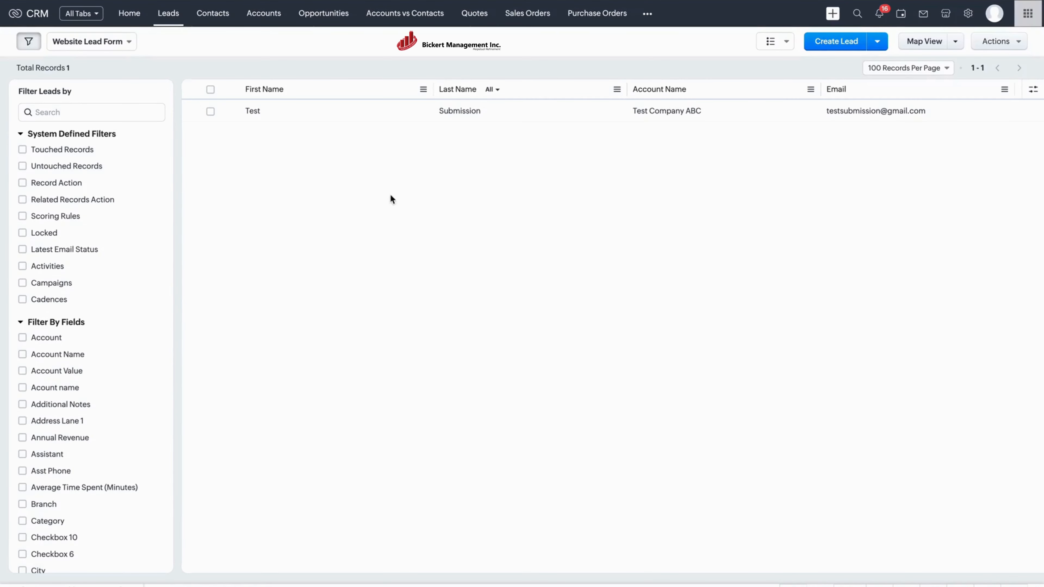
left_click(351, 110)
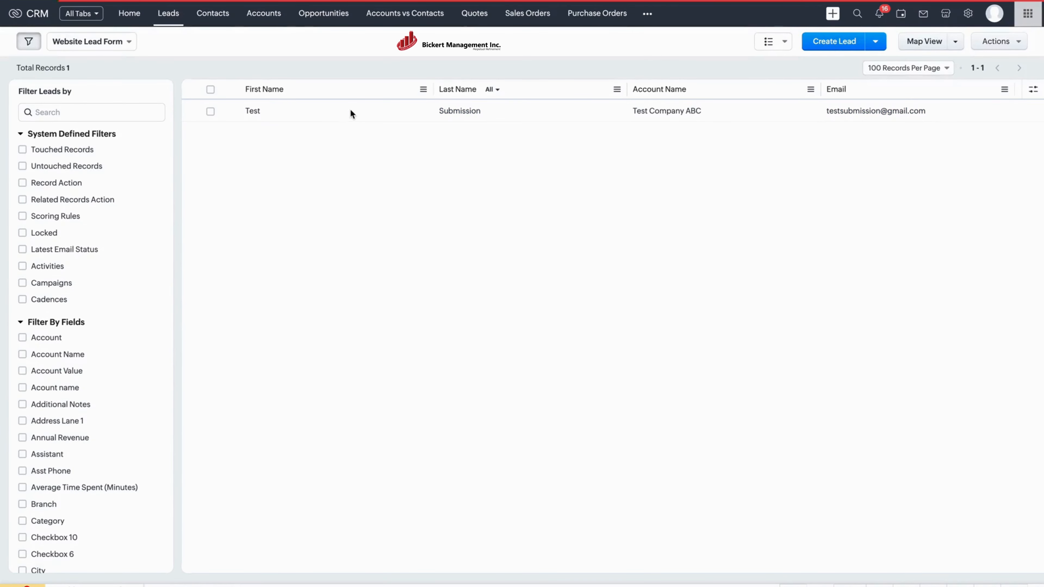